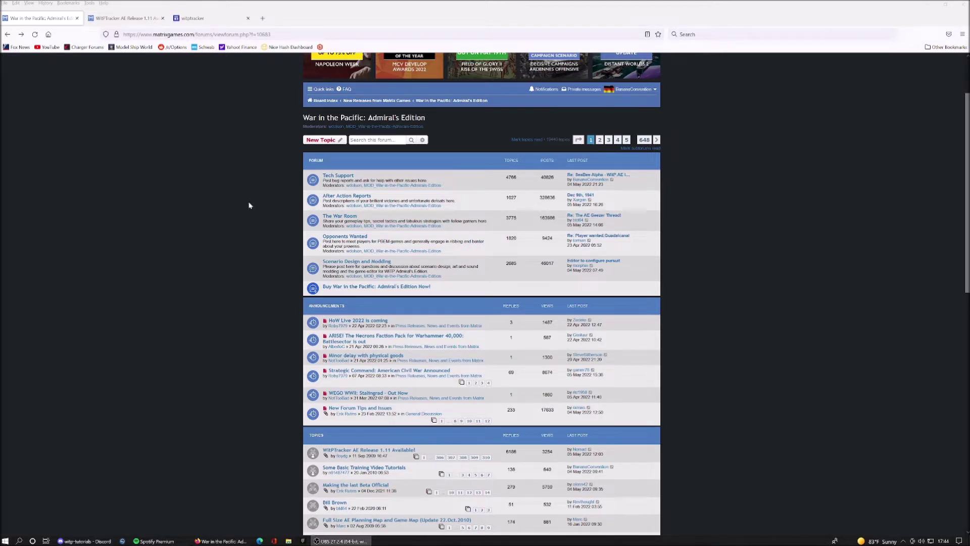
Scroll through the Matrix Games forum page and clear a stray text selection
scroll(252, 210, down, 1)
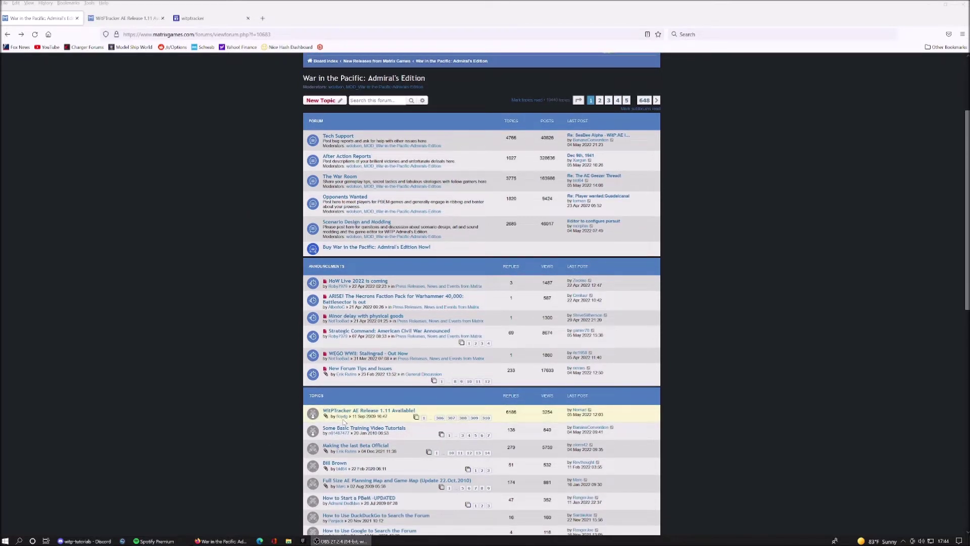
scroll(214, 384, up, 1)
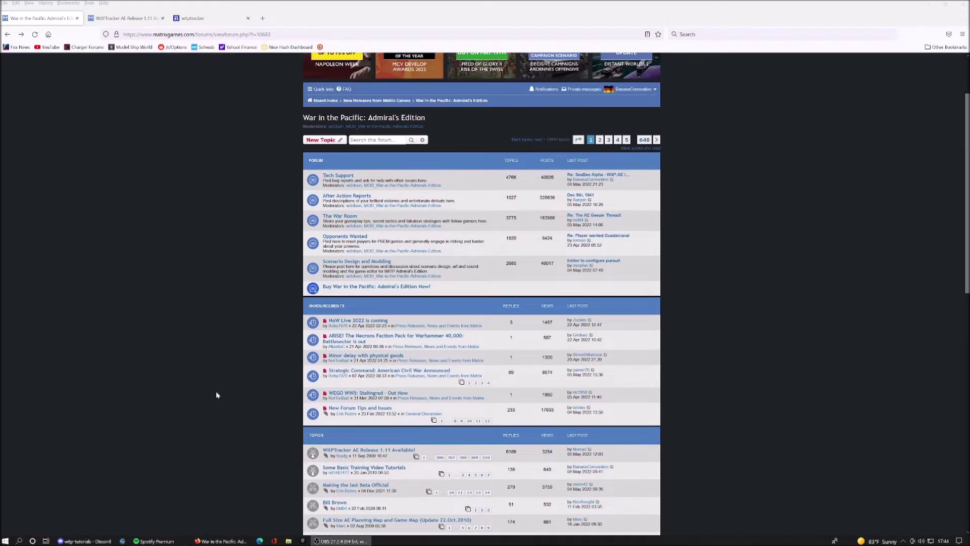
scroll(216, 391, up, 2)
scroll(225, 363, down, 1)
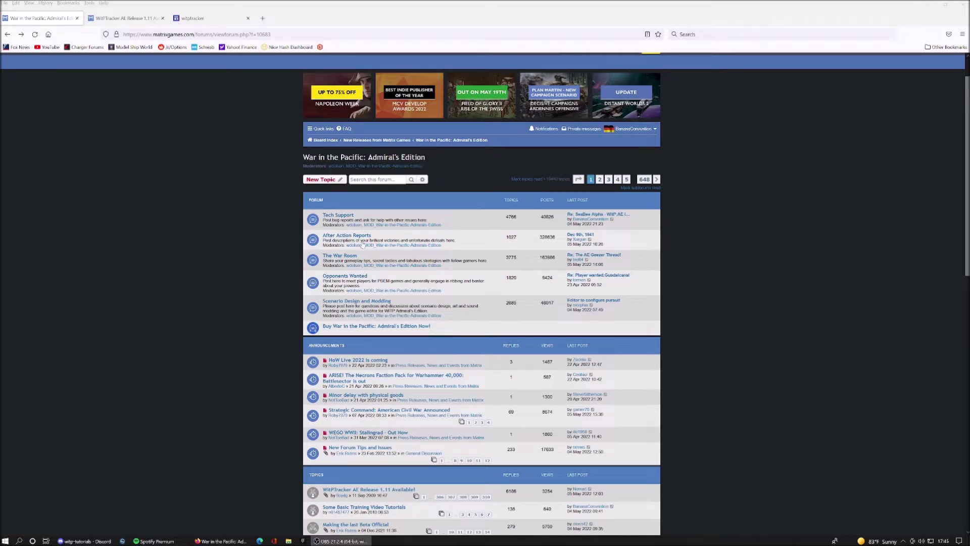
scroll(298, 289, down, 3)
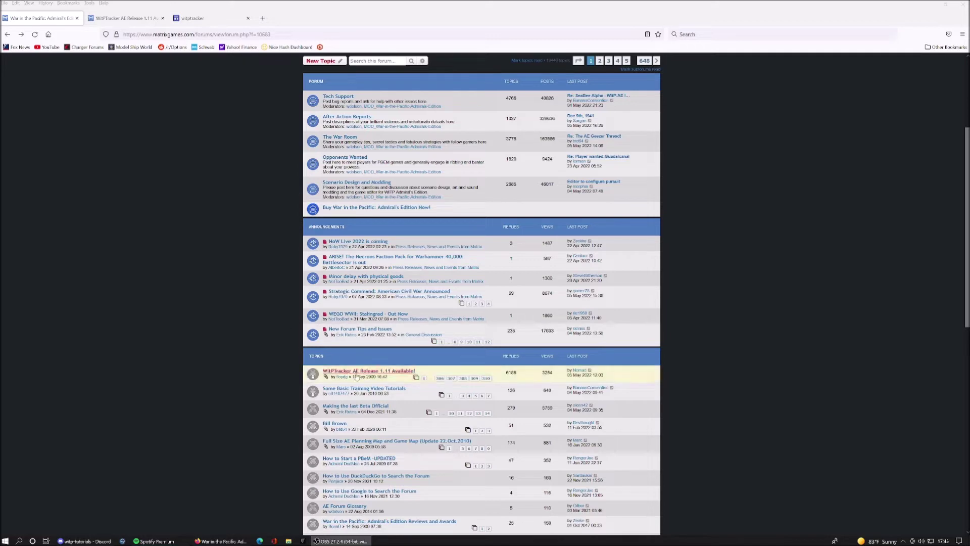
scroll(340, 305, up, 3)
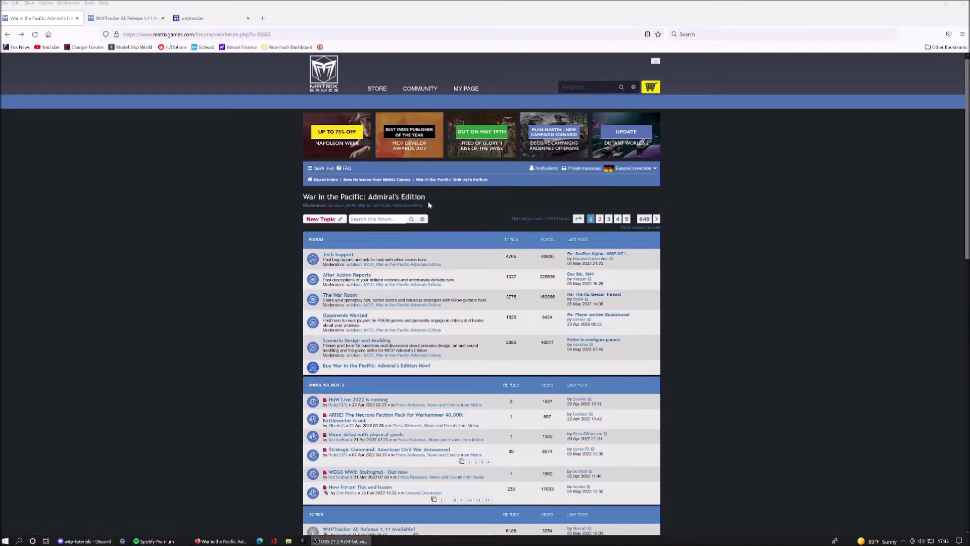
scroll(388, 309, down, 3)
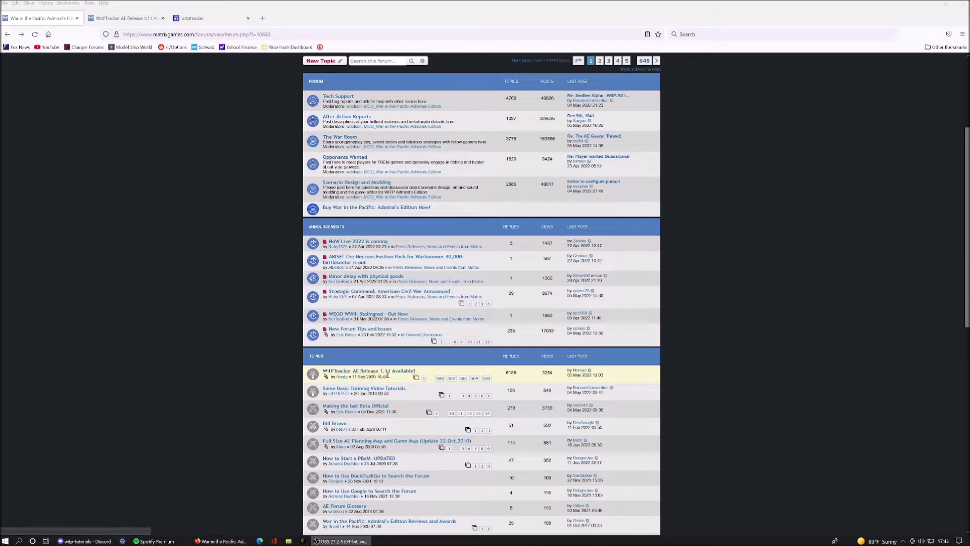
drag(520, 376, 507, 375)
click(507, 377)
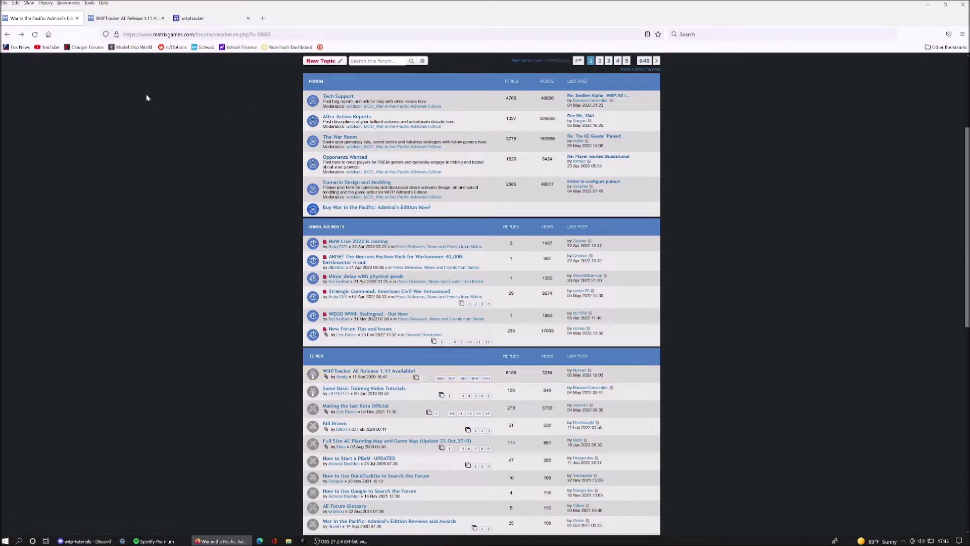
Open the WitPTracker AE Release 1.11 thread's sites.google.com link in a new tab
click(127, 18)
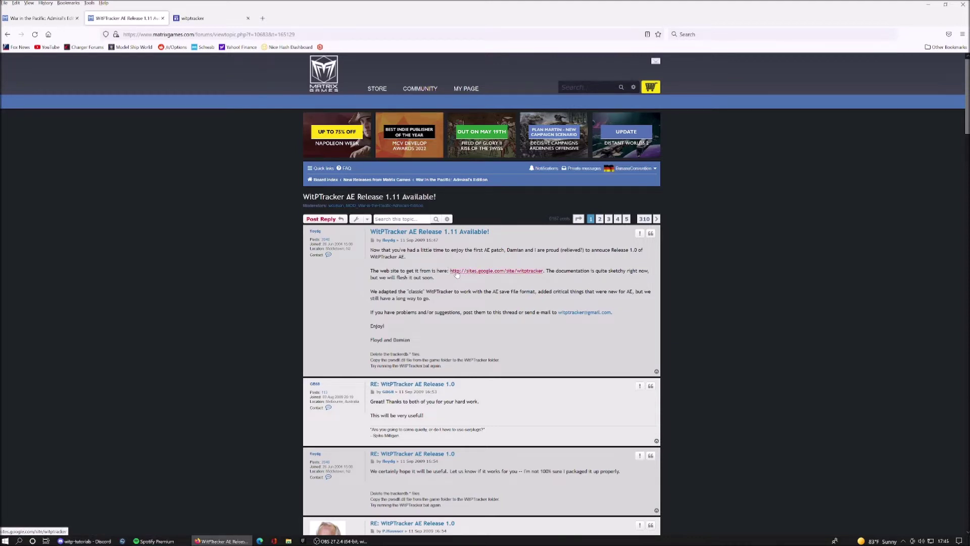
right_click(456, 273)
click(490, 277)
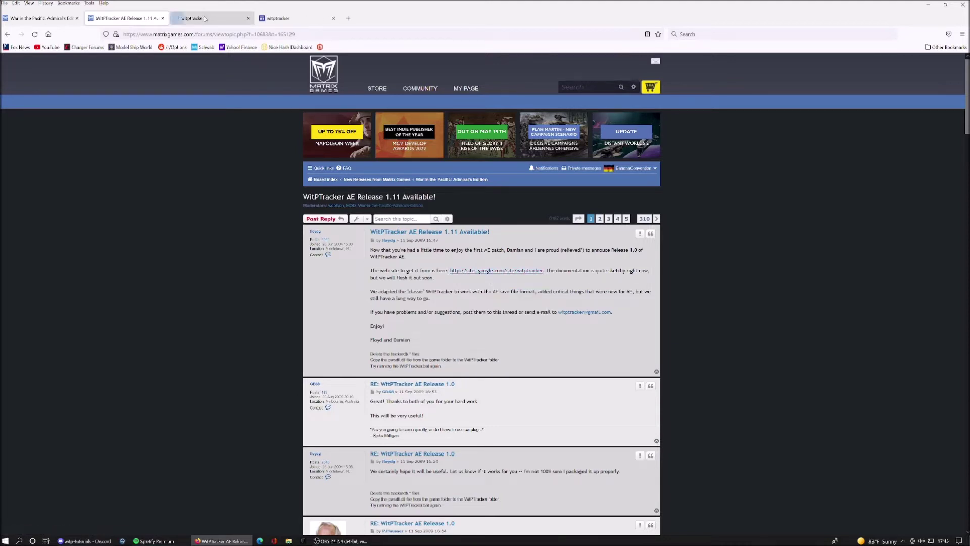
click(333, 18)
Go to the witptracker site's Releases page and highlight the Release 1.11 heading
click(212, 19)
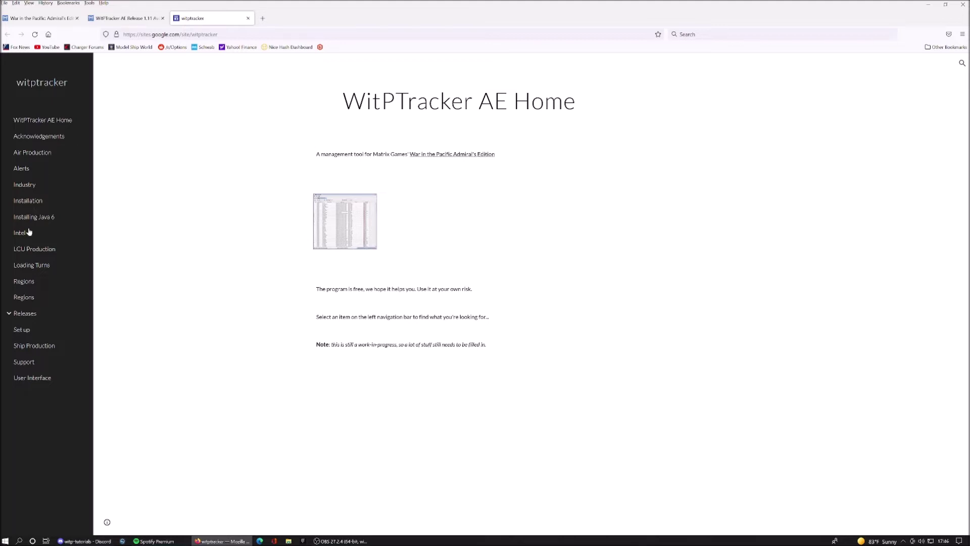
click(25, 314)
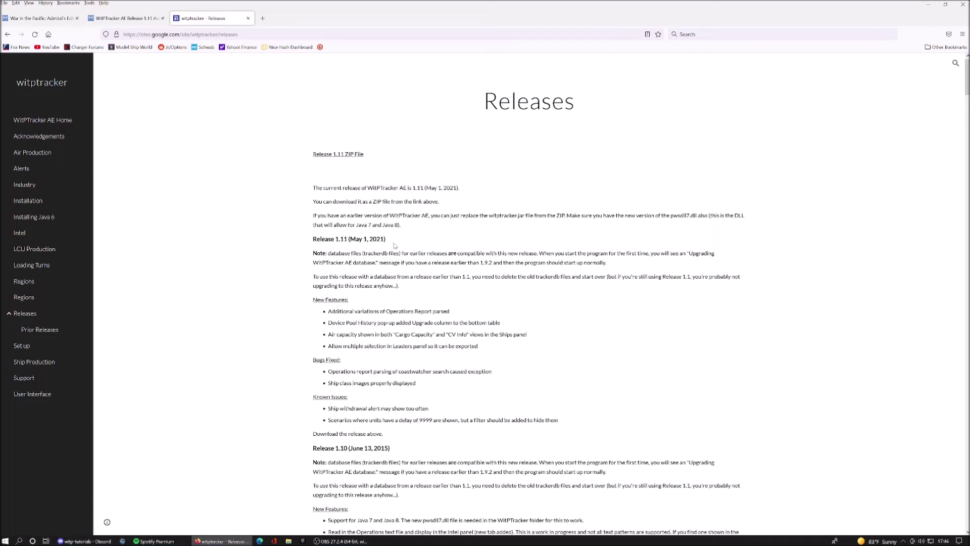
drag(387, 240, 324, 239)
click(327, 245)
Scroll the release notes down to the Release 1.11 ZIP File link
scroll(397, 213, down, 2)
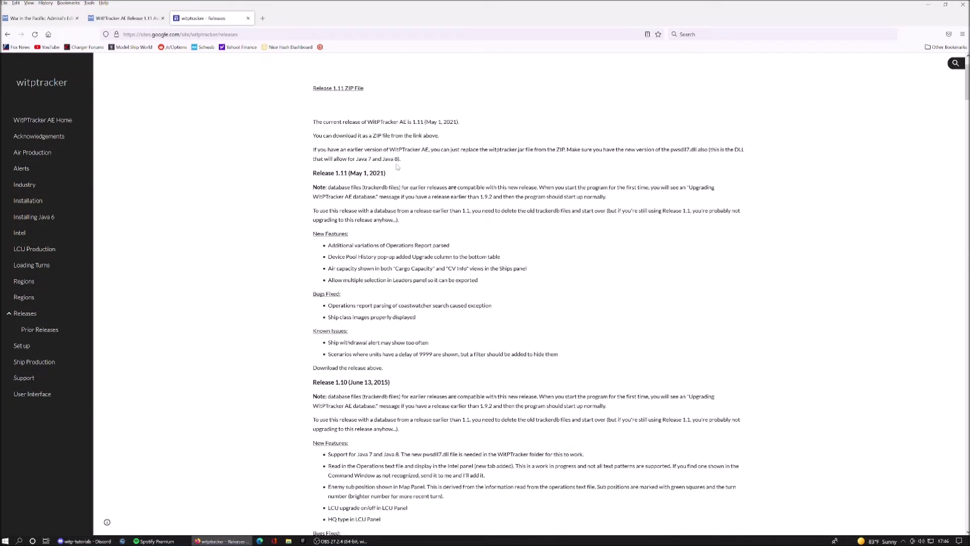
scroll(397, 167, up, 2)
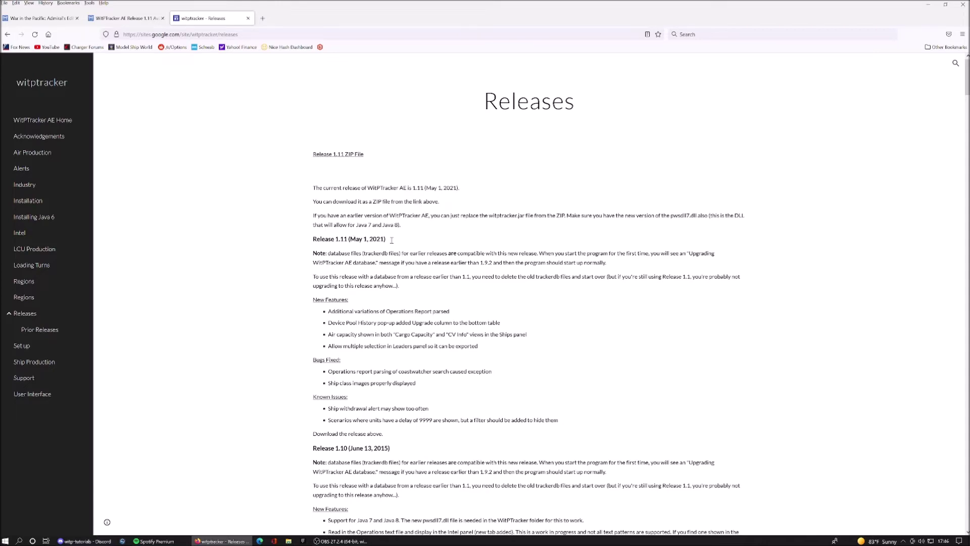
scroll(637, 283, down, 7)
scroll(638, 283, up, 6)
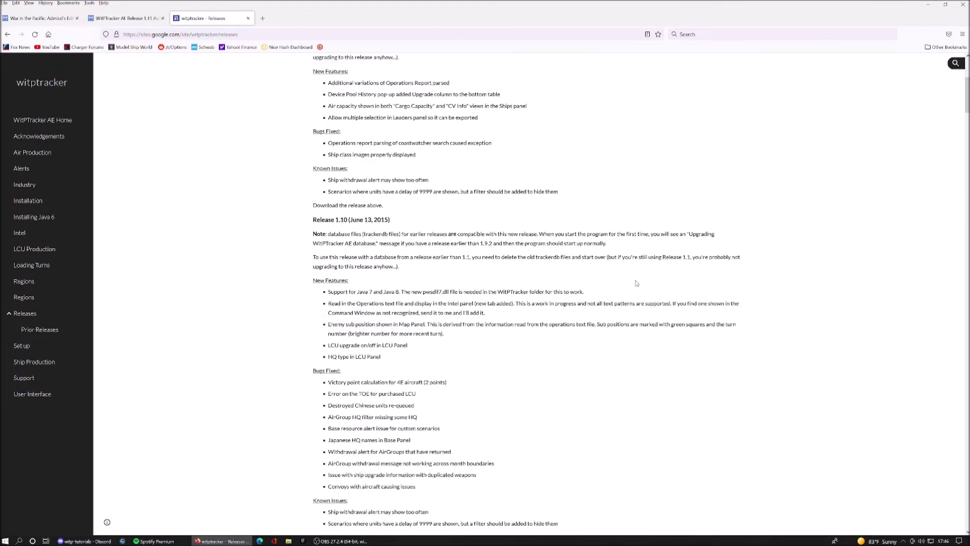
scroll(370, 391, down, 3)
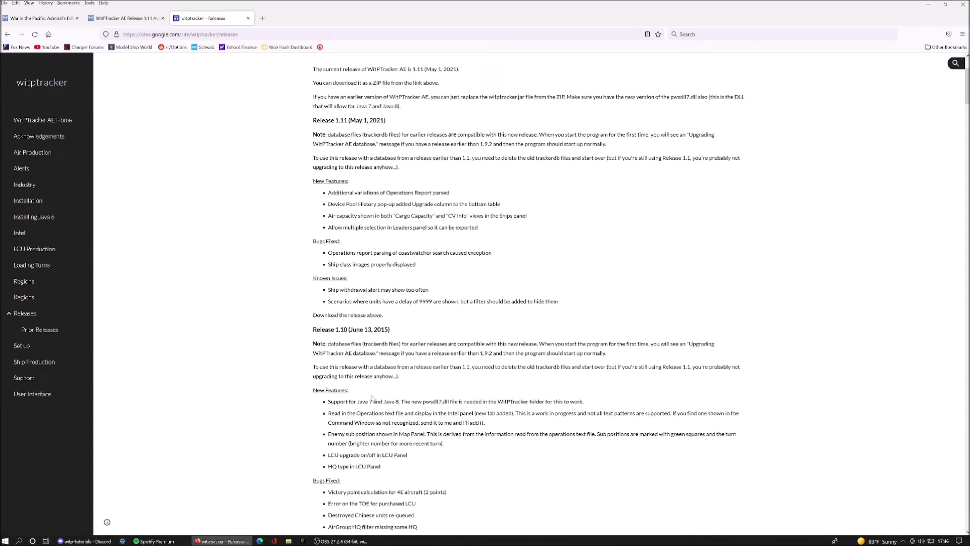
scroll(417, 384, down, 2)
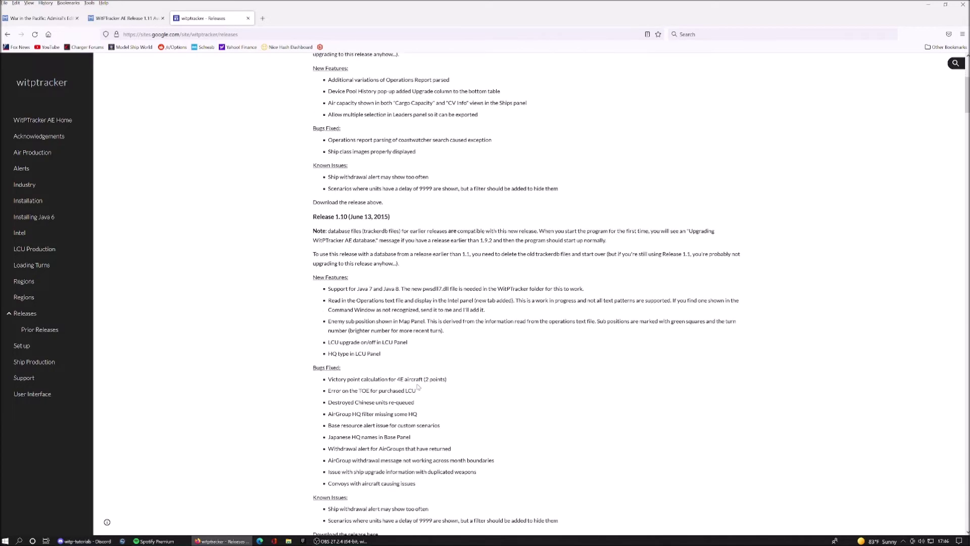
scroll(355, 234, up, 7)
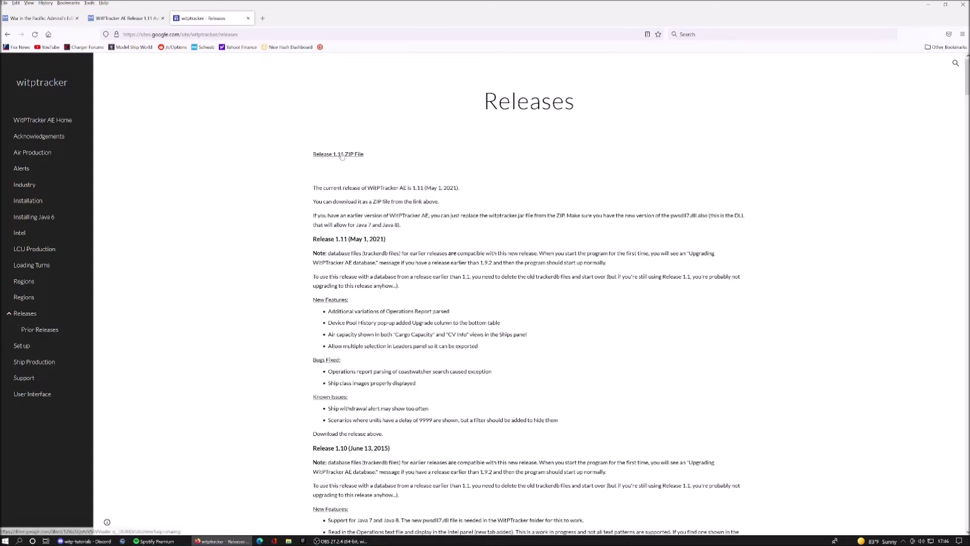
drag(374, 159, 303, 159)
Download WitPTracker AE Release 1.11.zip from Google Drive and check it in the full downloads list
click(354, 172)
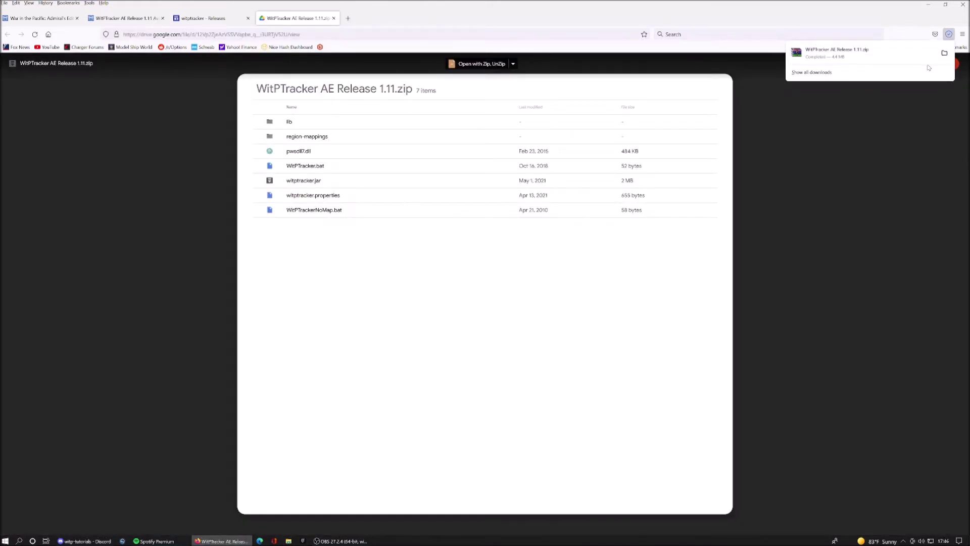
click(811, 72)
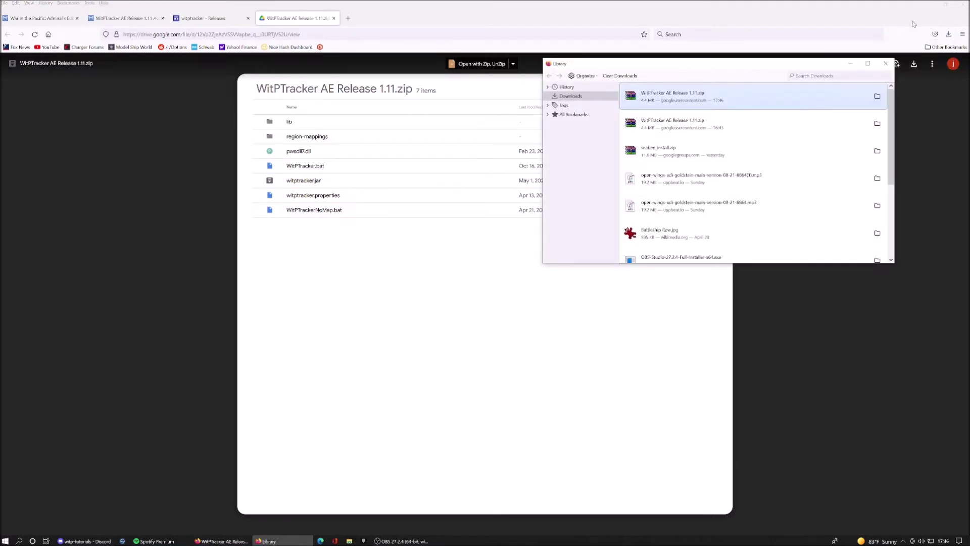
click(930, 6)
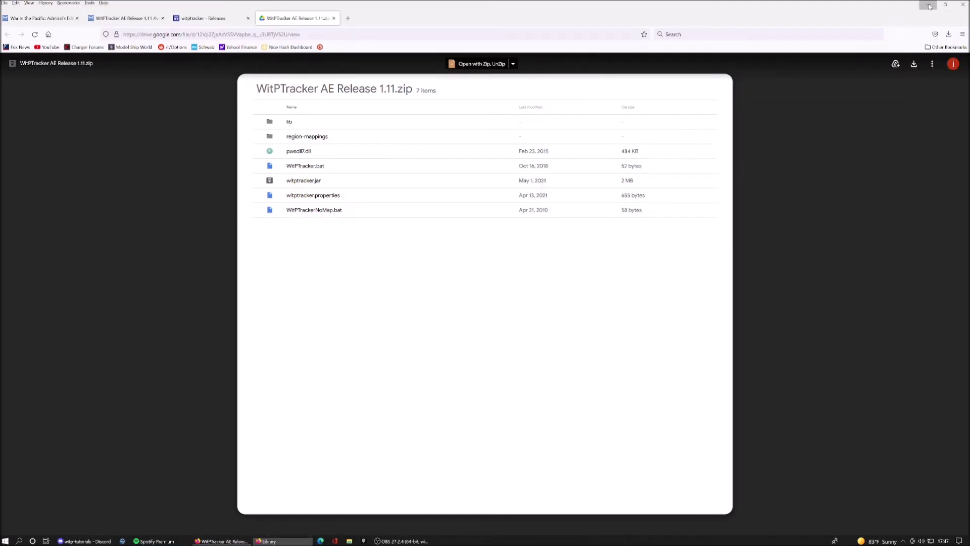
Put the downloaded release zip on the desktop among the game icons, clearing other windows
drag(684, 100, 261, 65)
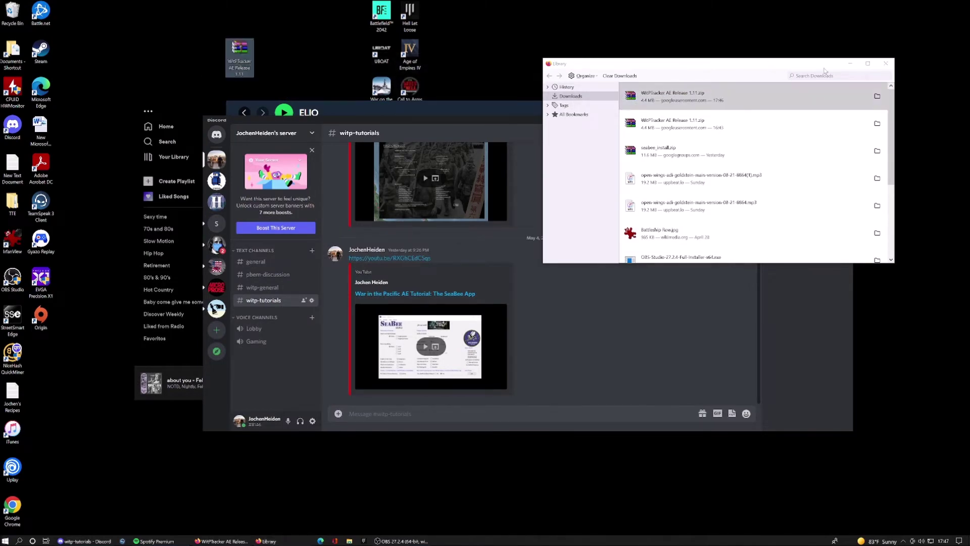
click(851, 63)
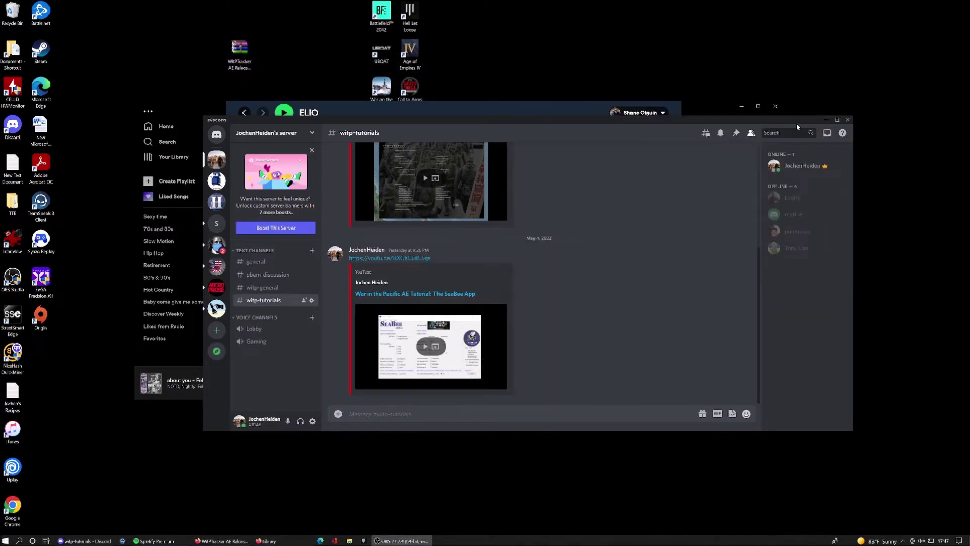
click(826, 120)
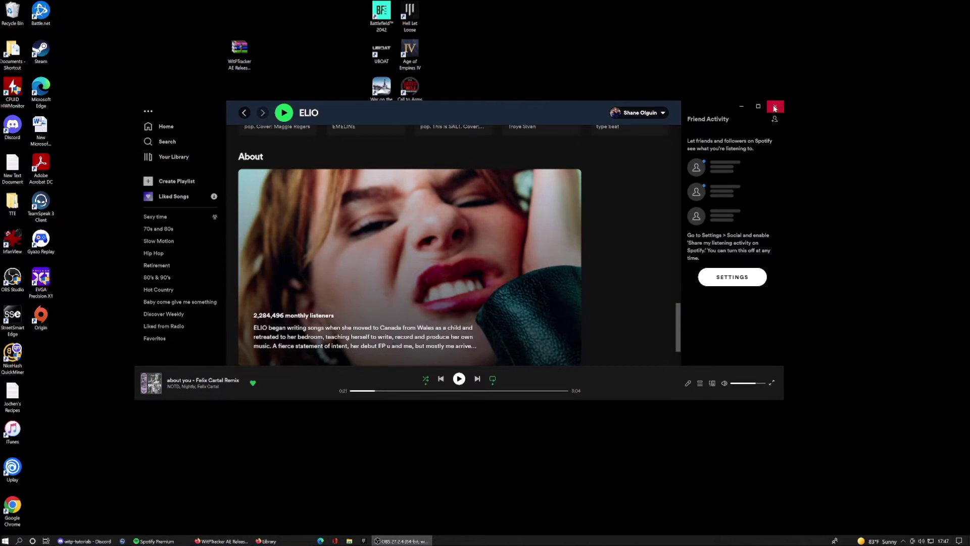
click(775, 106)
drag(240, 49, 328, 132)
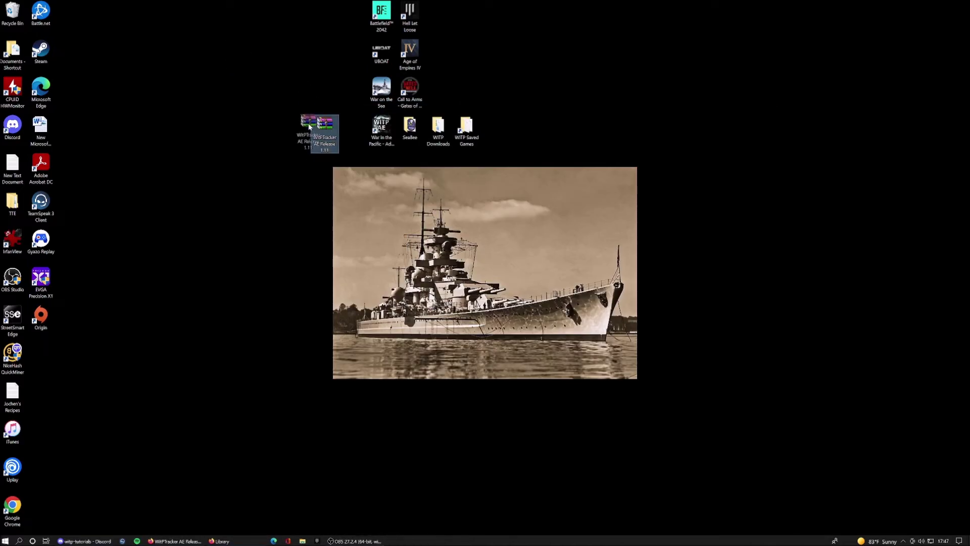
drag(310, 126, 305, 127)
Extract the archive into a Desktop folder named WitPTracker AE Release 1.11
right_click(301, 129)
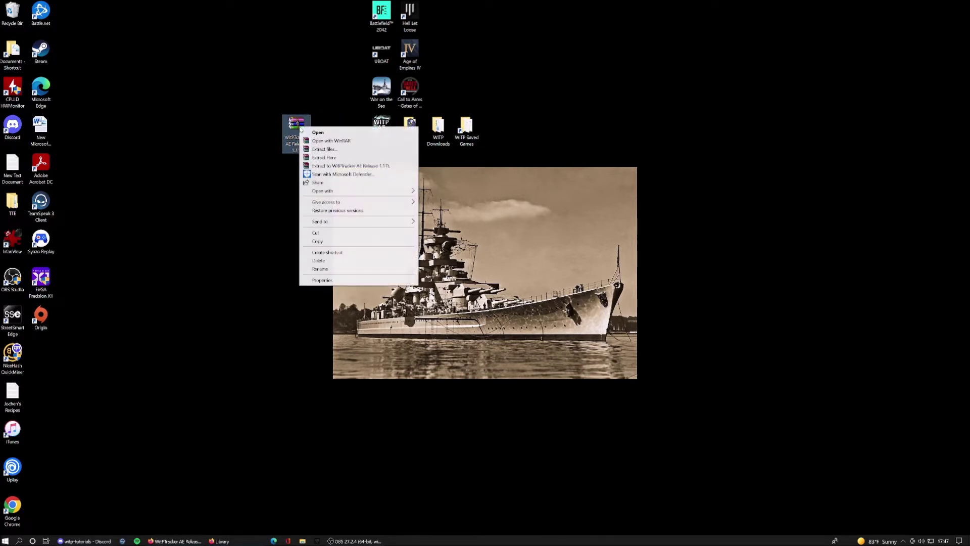
click(322, 149)
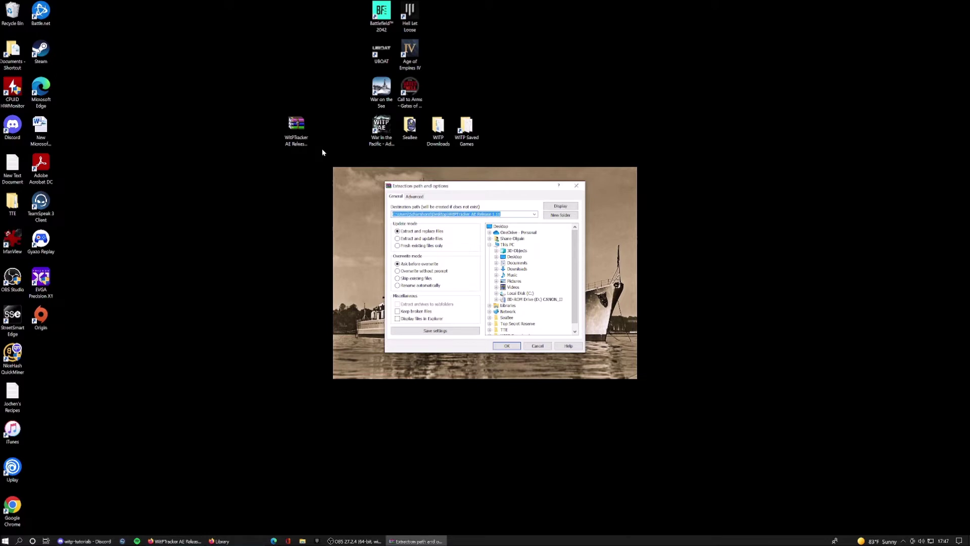
click(508, 213)
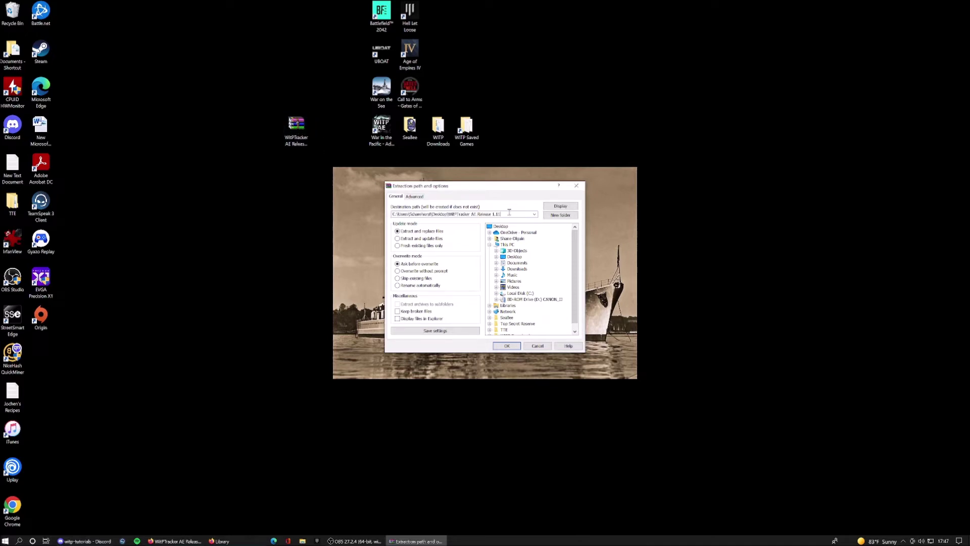
click(508, 347)
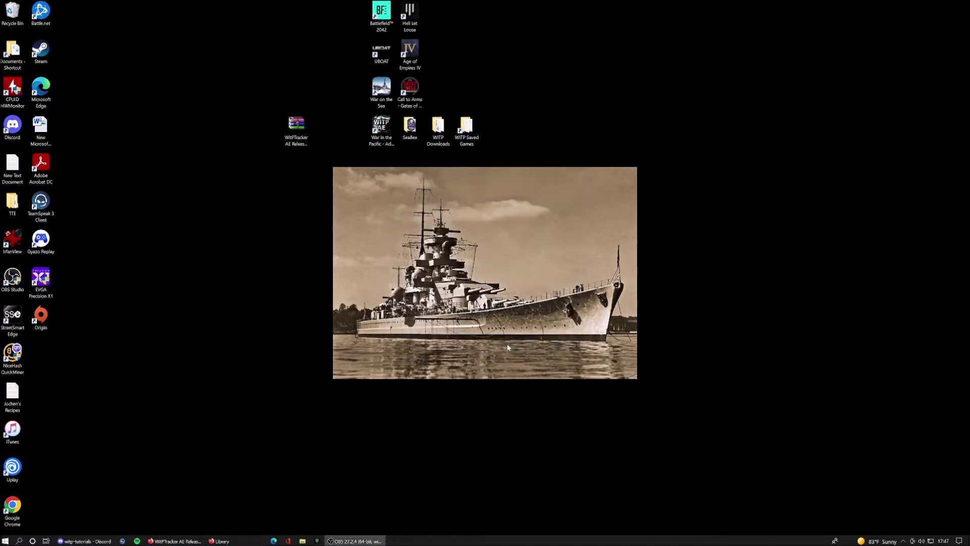
Delete the WitPTracker archive and open the extracted WitPTracker AE Release 1.11 folder
drag(304, 137, 12, 13)
drag(40, 357, 503, 135)
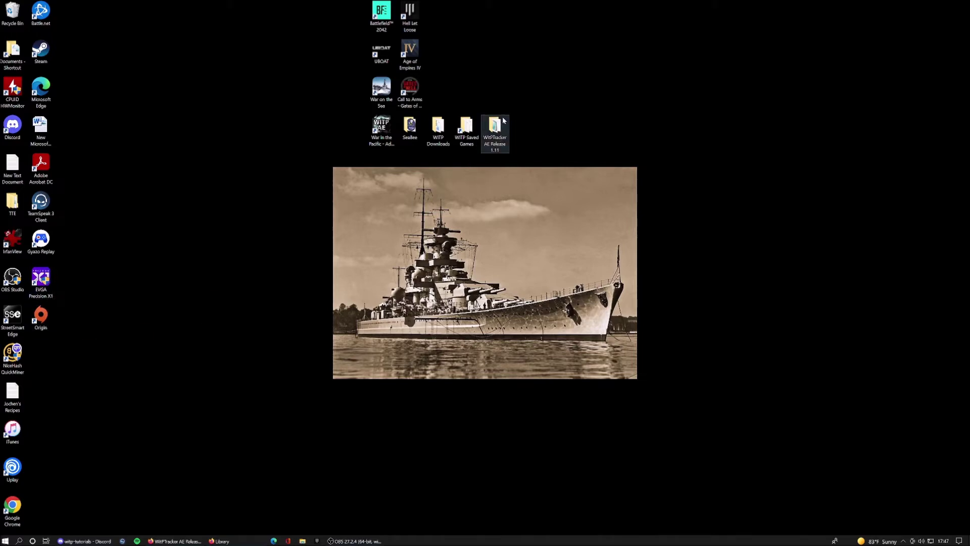
double_click(501, 124)
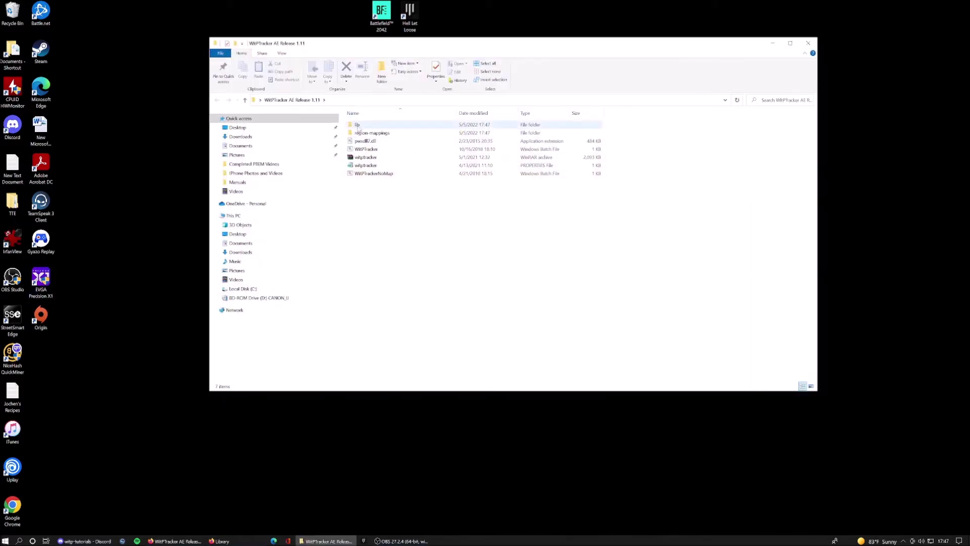
drag(501, 45, 486, 110)
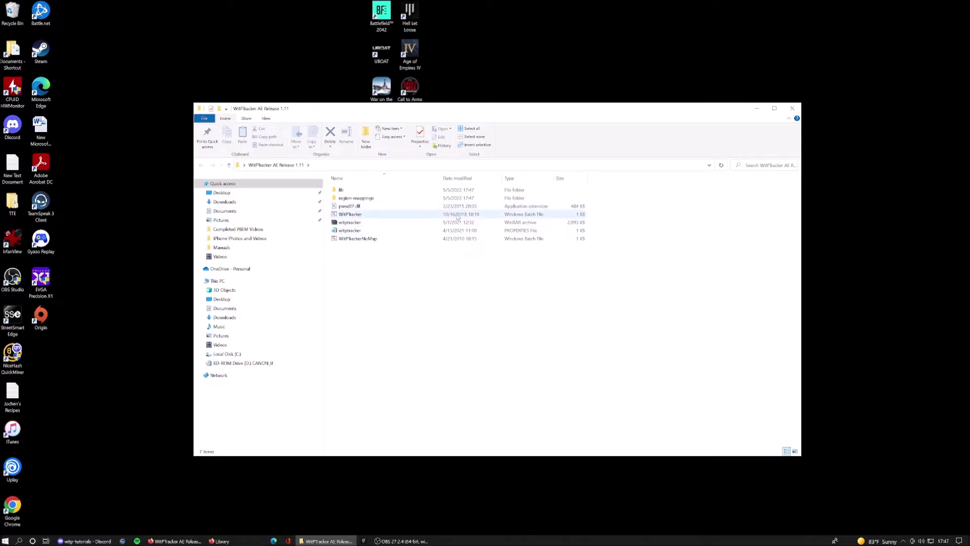
Run WitPTracker.bat, which reports java is not recognized, then return to Firefox
click(358, 238)
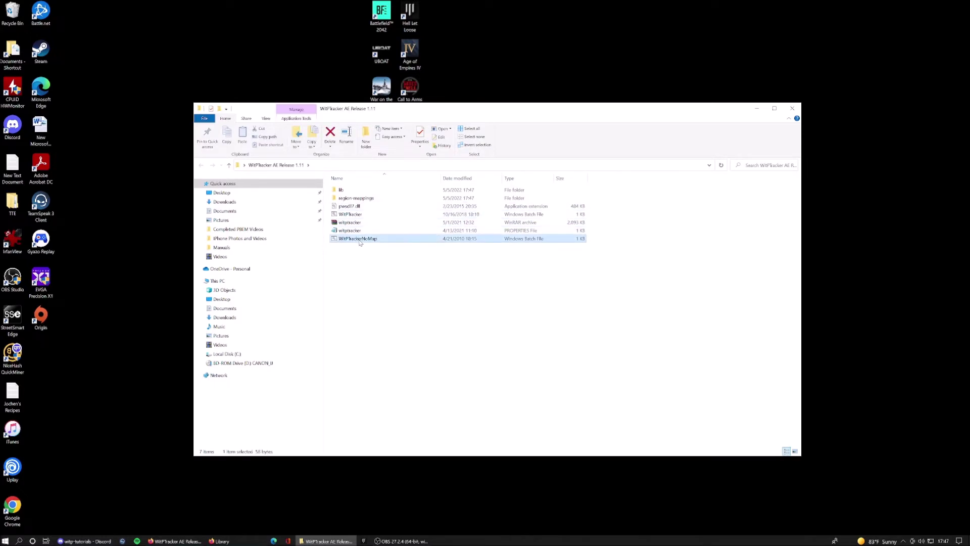
click(359, 214)
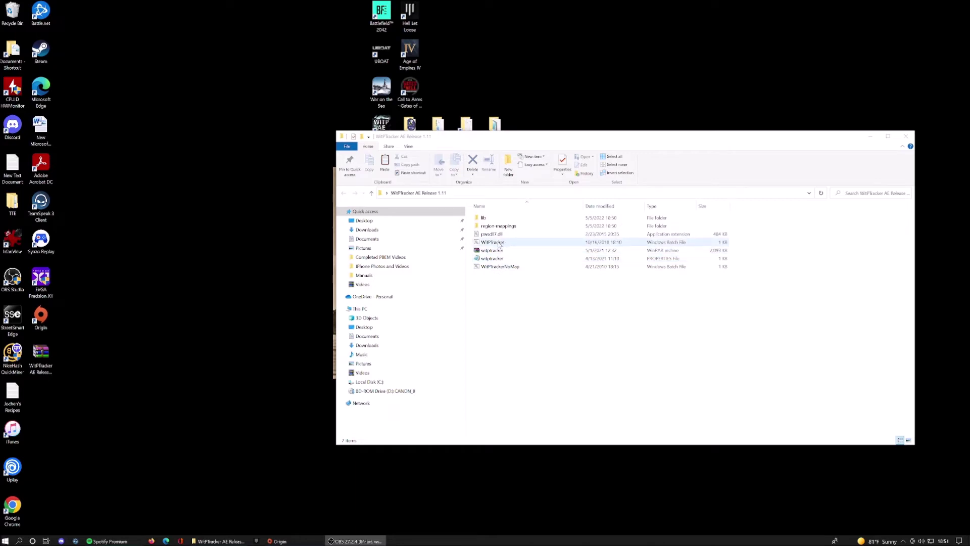
double_click(500, 244)
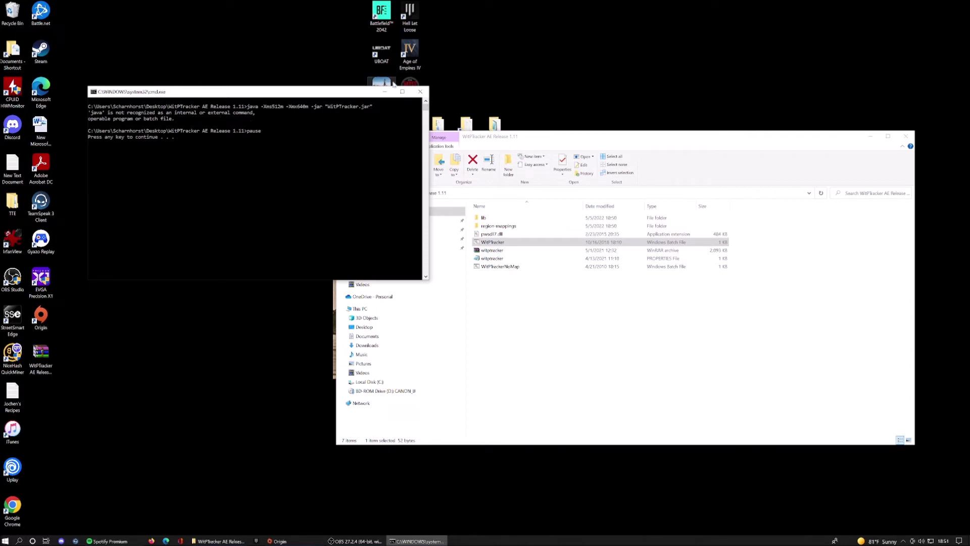
click(420, 92)
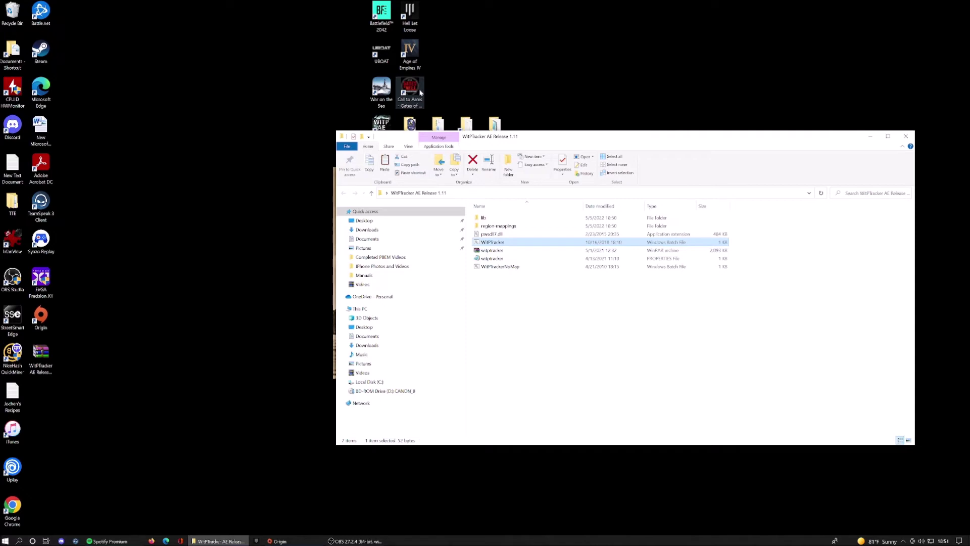
click(152, 542)
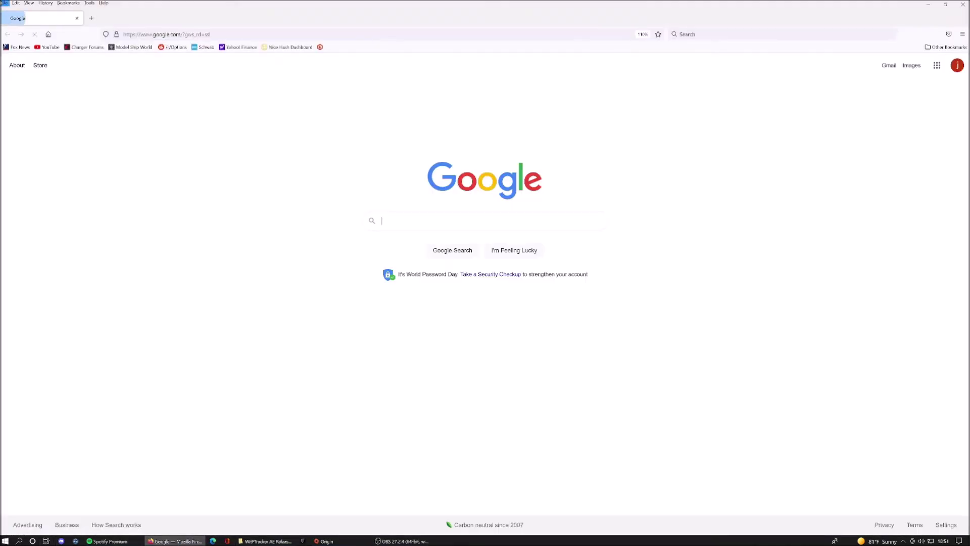
Reopen witptracker's Installing Java 6 page from History after checking the Set up and Support pages
click(45, 3)
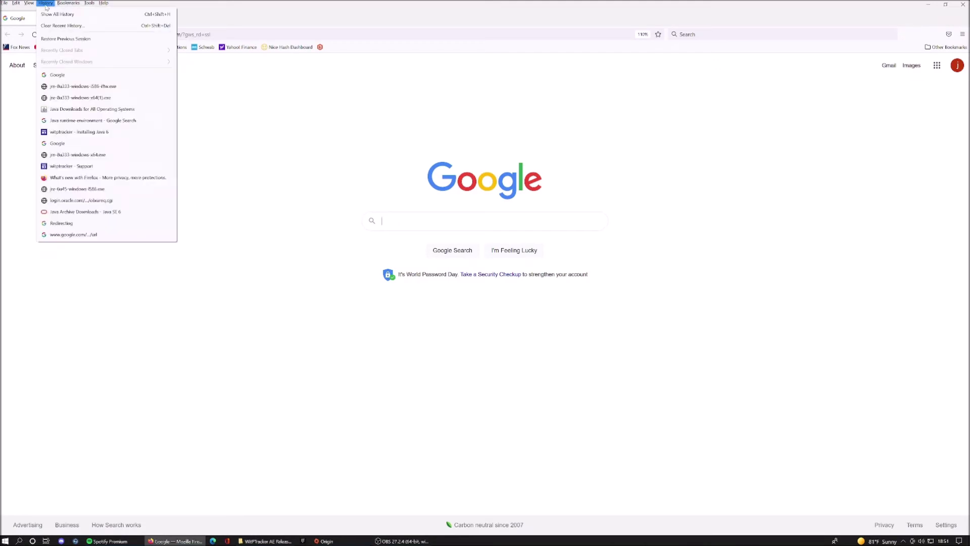
click(77, 133)
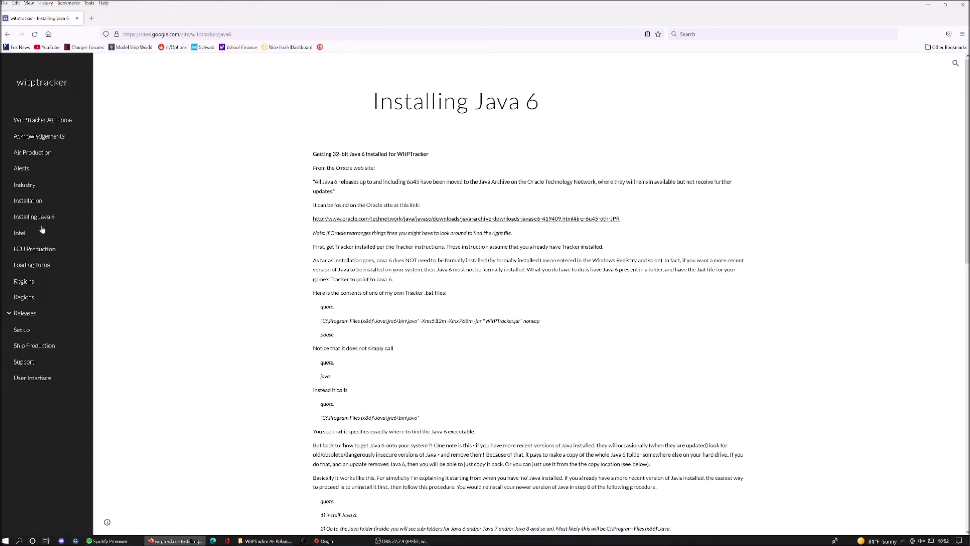
click(23, 332)
click(23, 362)
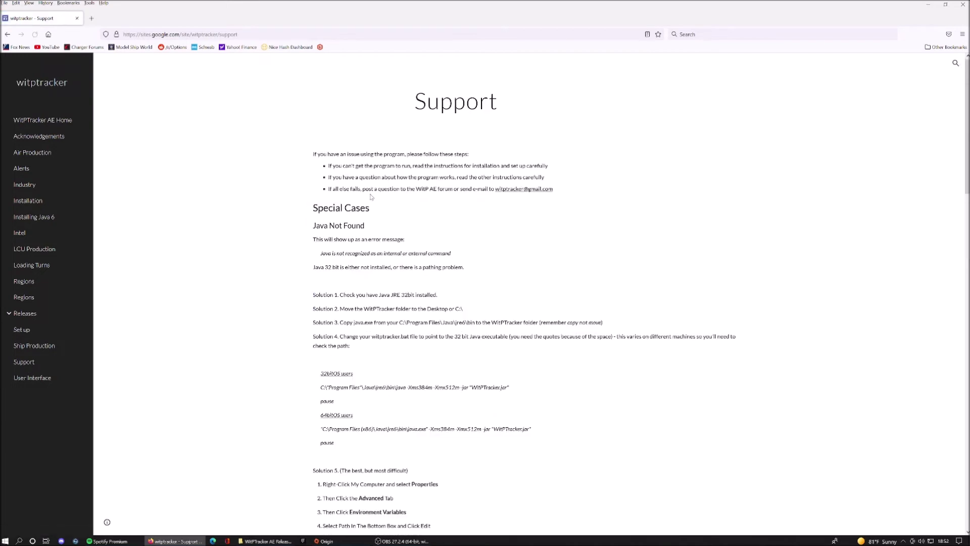
click(31, 220)
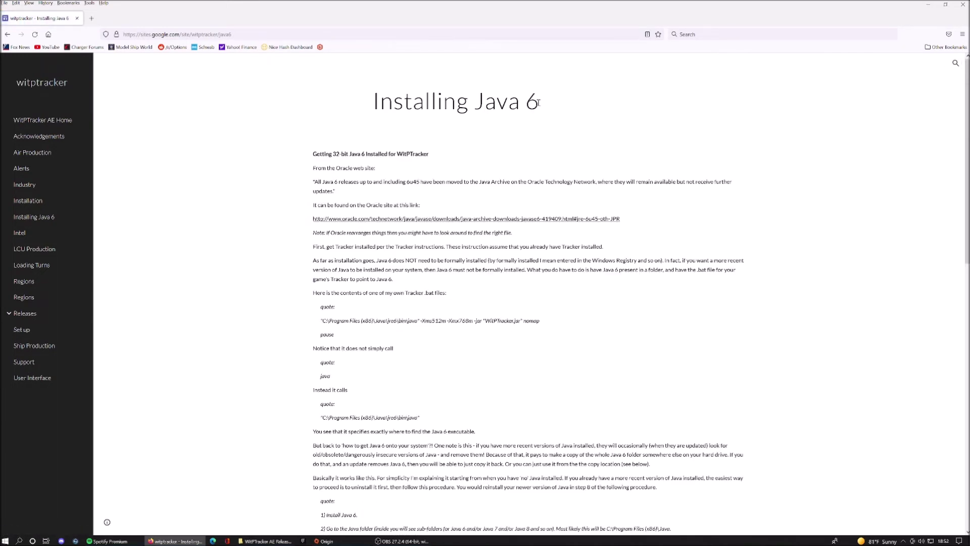
drag(541, 103, 475, 104)
click(525, 129)
Search 'java', download the Windows Online installer from java.com, and launch it
click(709, 34)
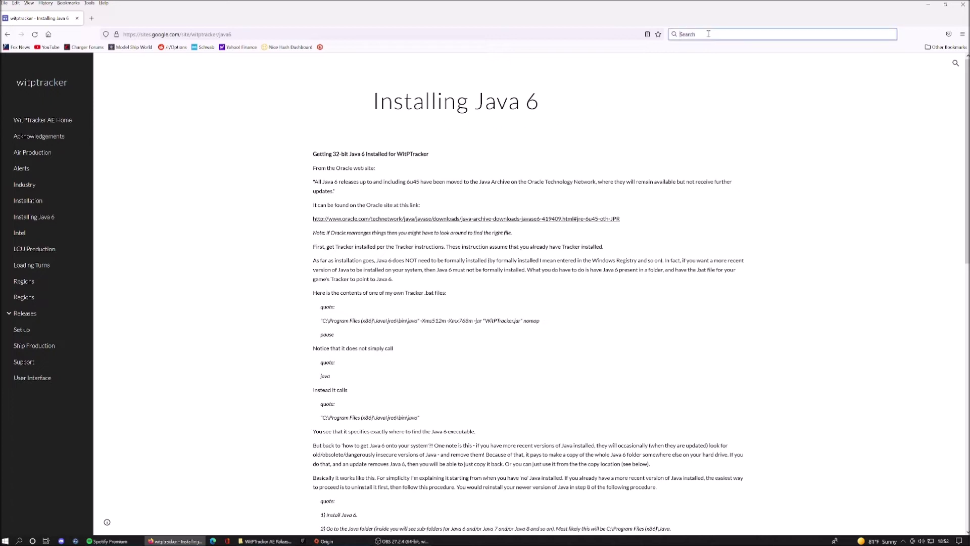
text(java)
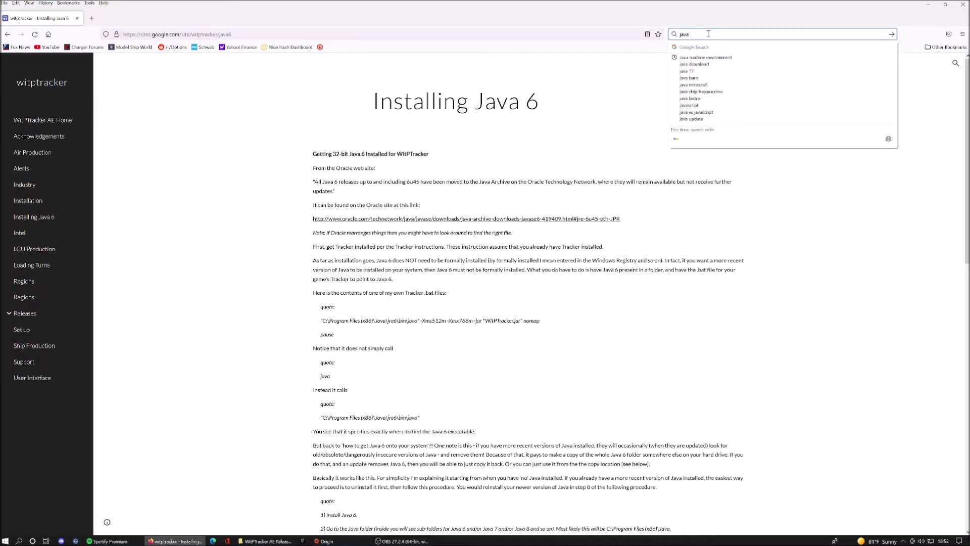
click(712, 58)
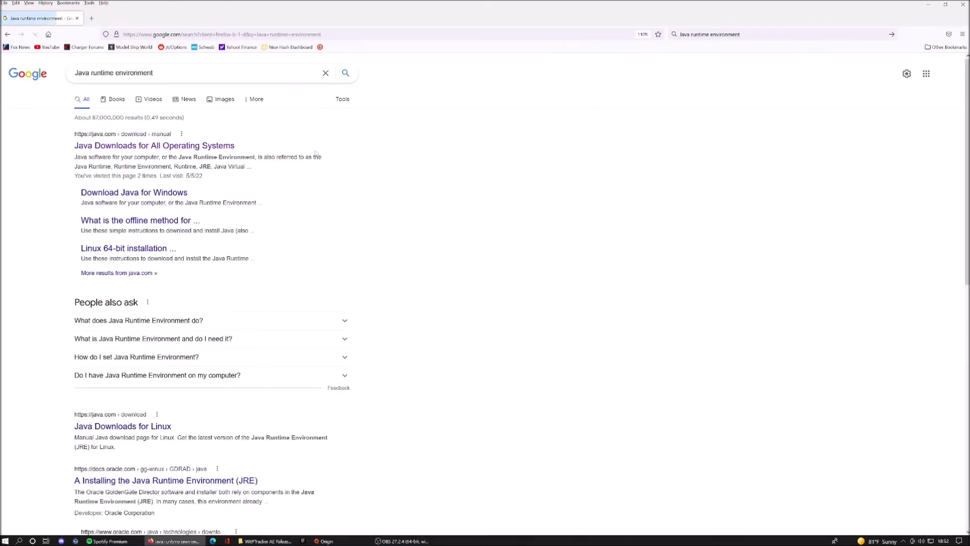
click(233, 145)
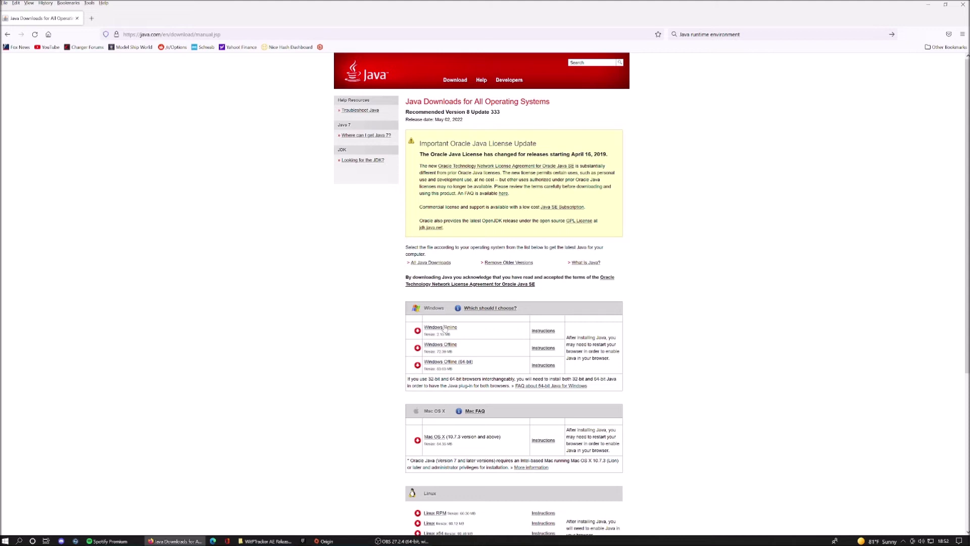
click(437, 330)
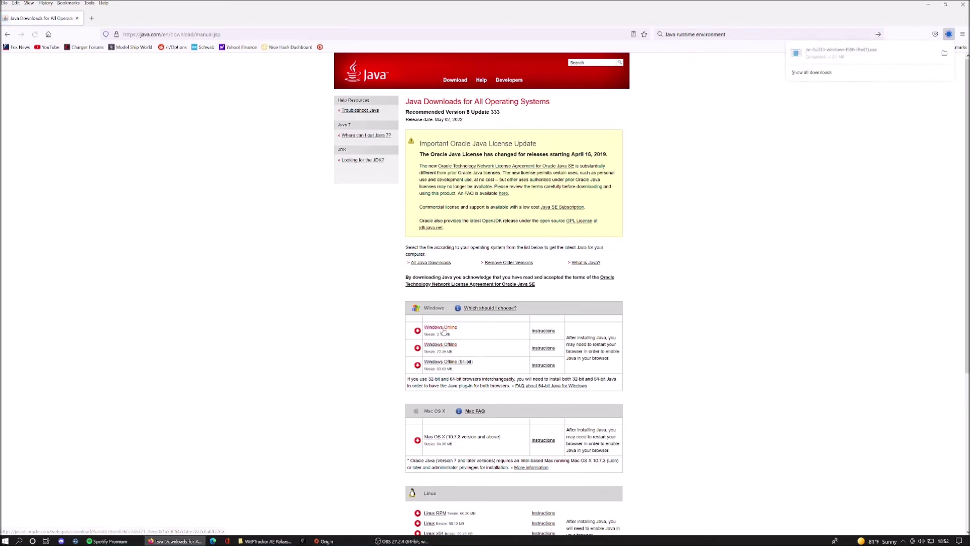
click(859, 50)
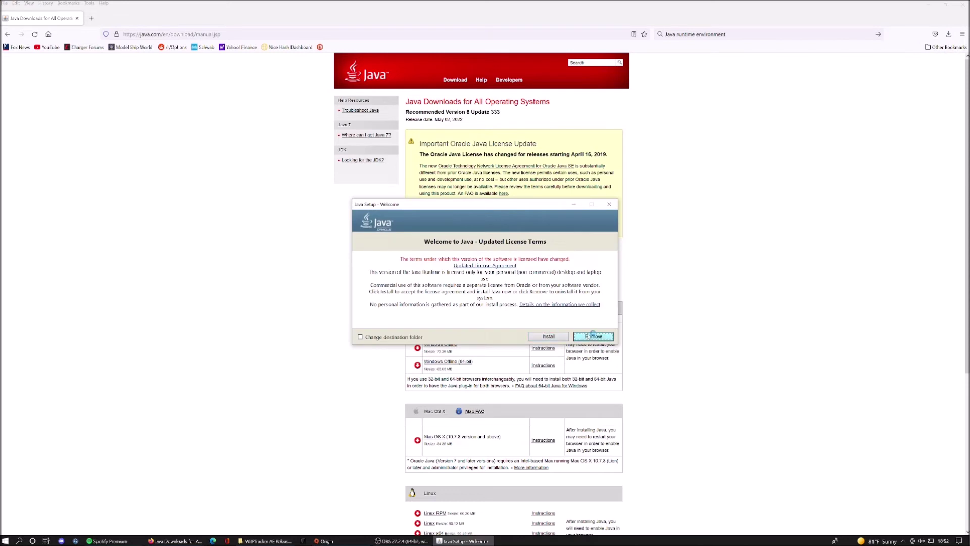
Accept the updated license, install Java, and close Java Setup once it reports success
click(549, 337)
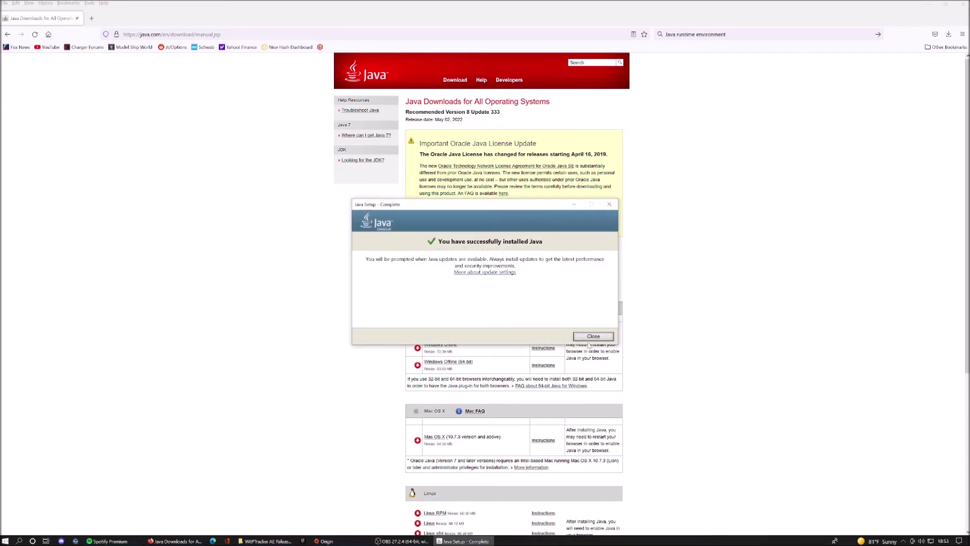
click(589, 338)
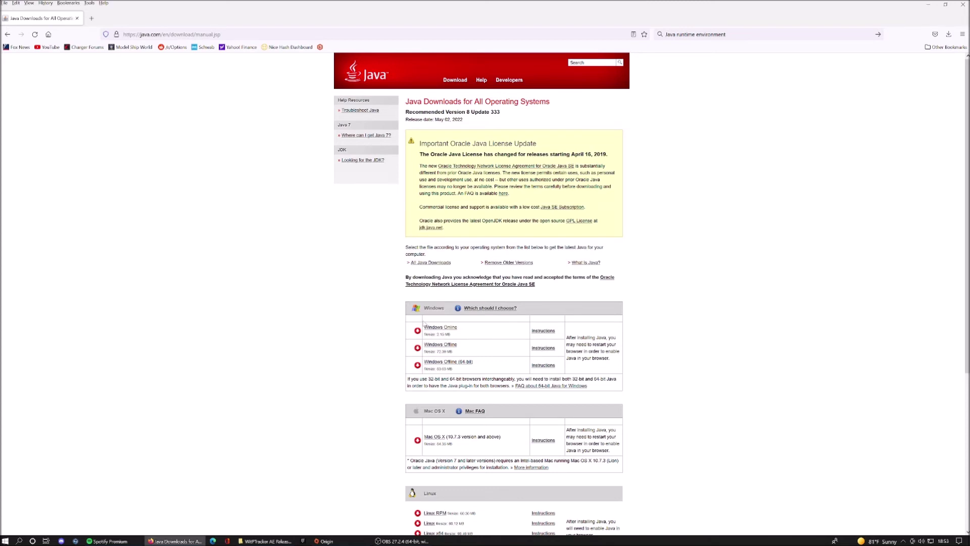
click(924, 5)
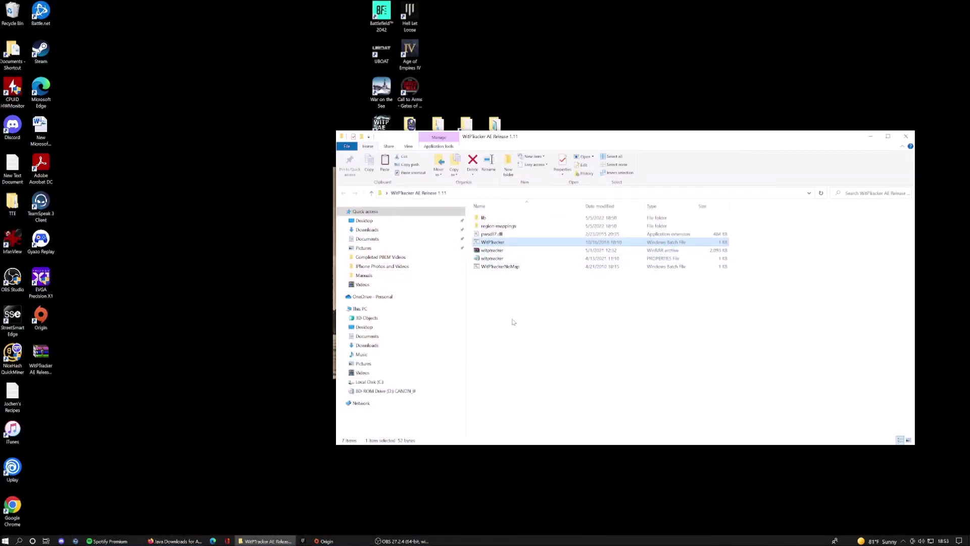
Run WitPTracker.bat again, which now starts under Java but fails to open wpae010.pws
click(496, 243)
double_click(497, 243)
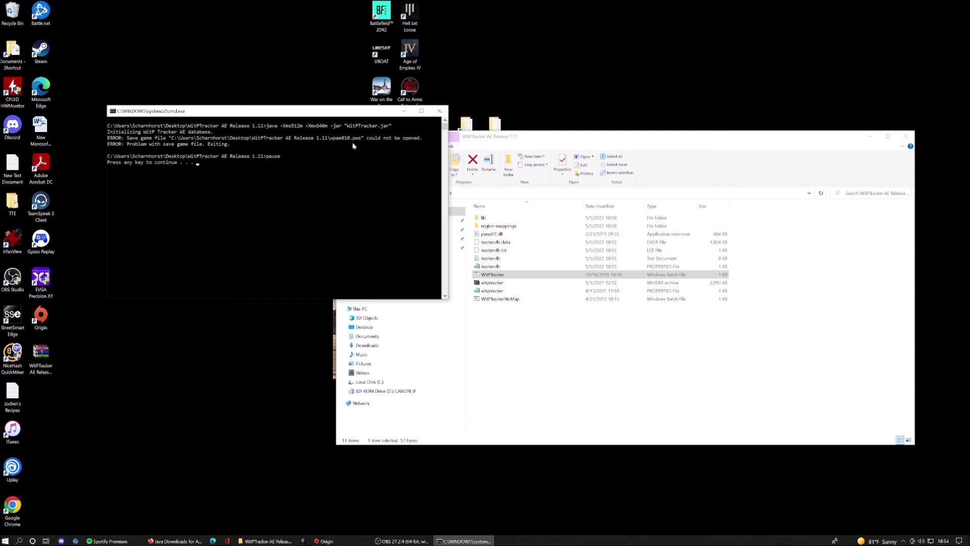
Reopen the witptracker Support page from History and read its Java Not Found and 32-bit sections
click(160, 541)
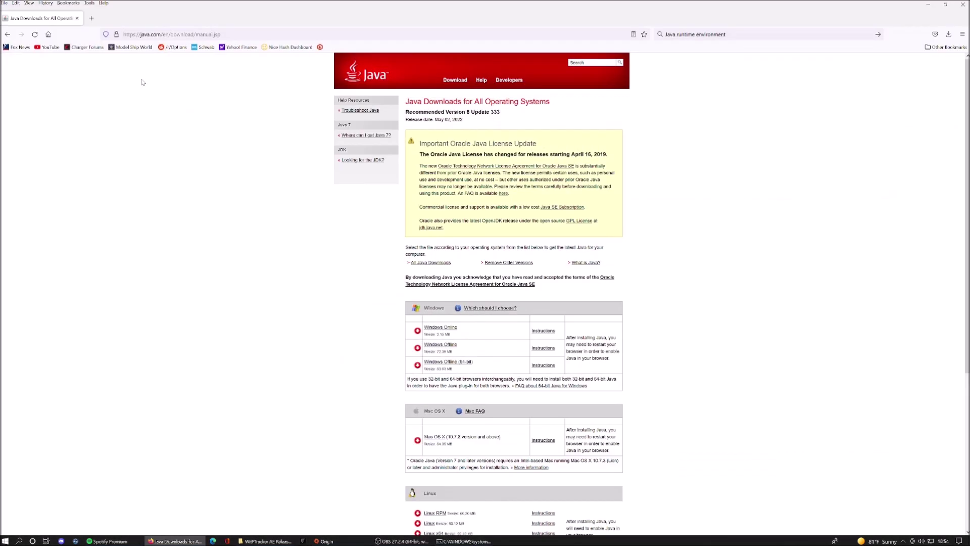
click(45, 3)
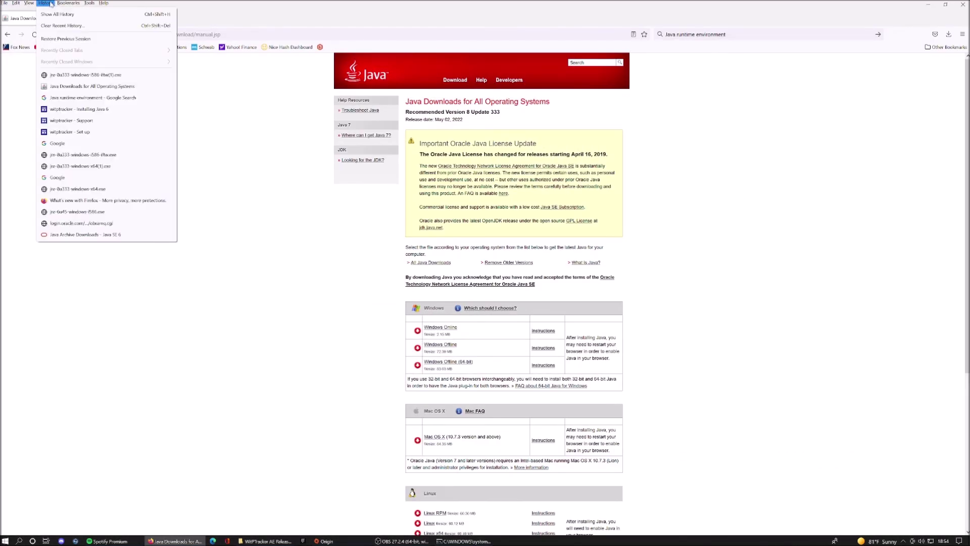
click(81, 121)
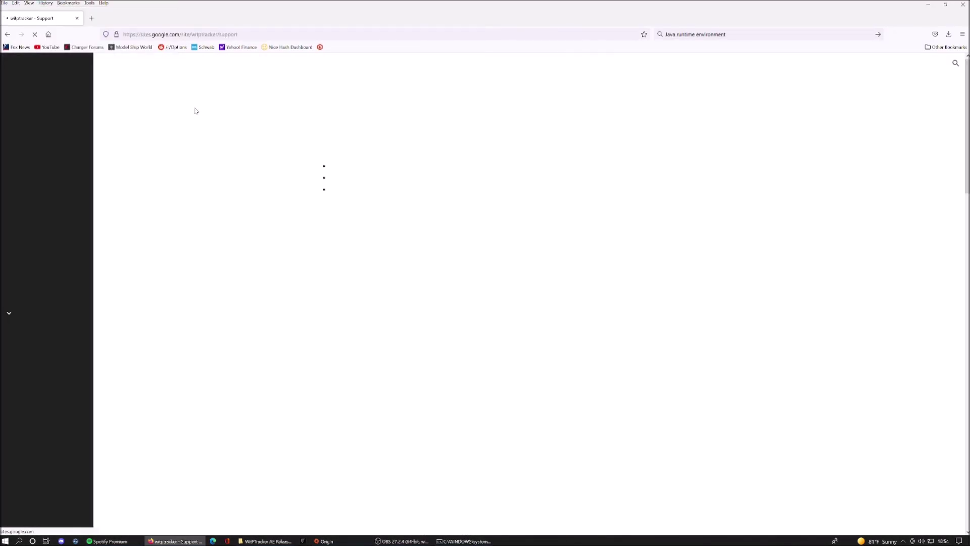
scroll(294, 400, down, 3)
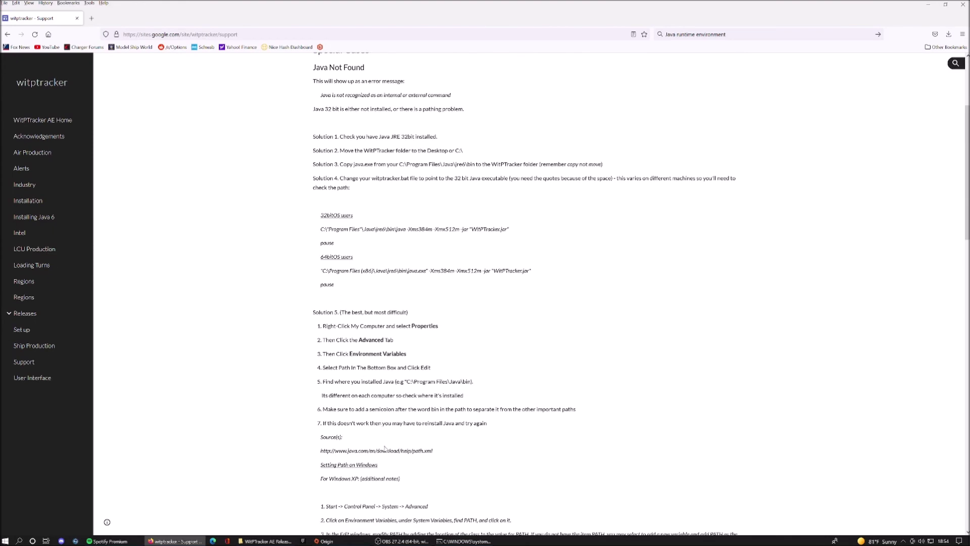
scroll(385, 447, down, 3)
scroll(387, 463, down, 3)
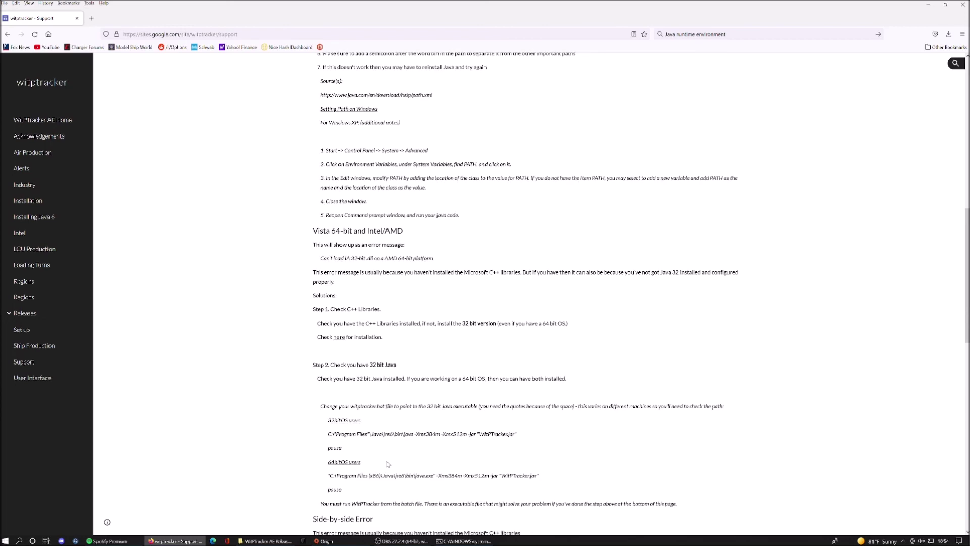
scroll(387, 463, up, 10)
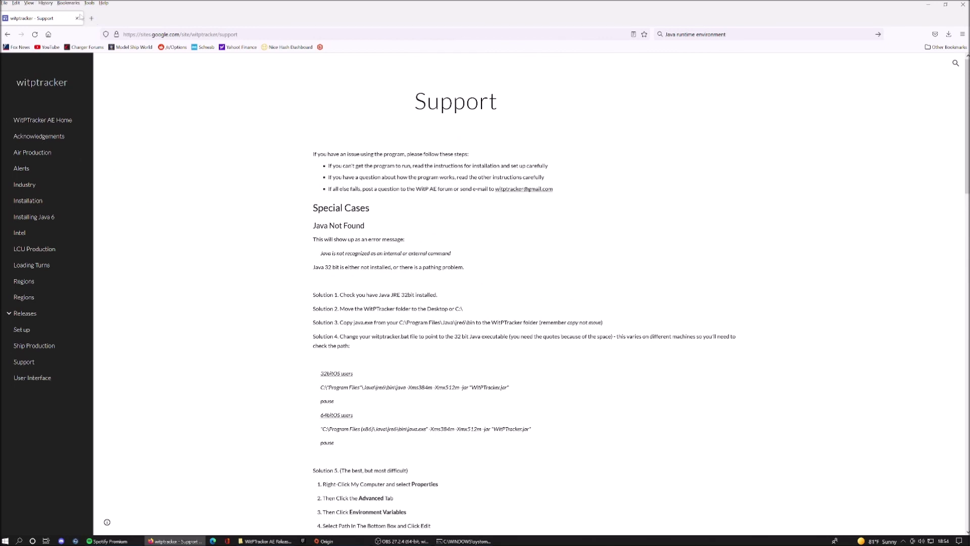
Go to the WITP Forum Posts bookmark for the Admiral's Edition forum
click(45, 3)
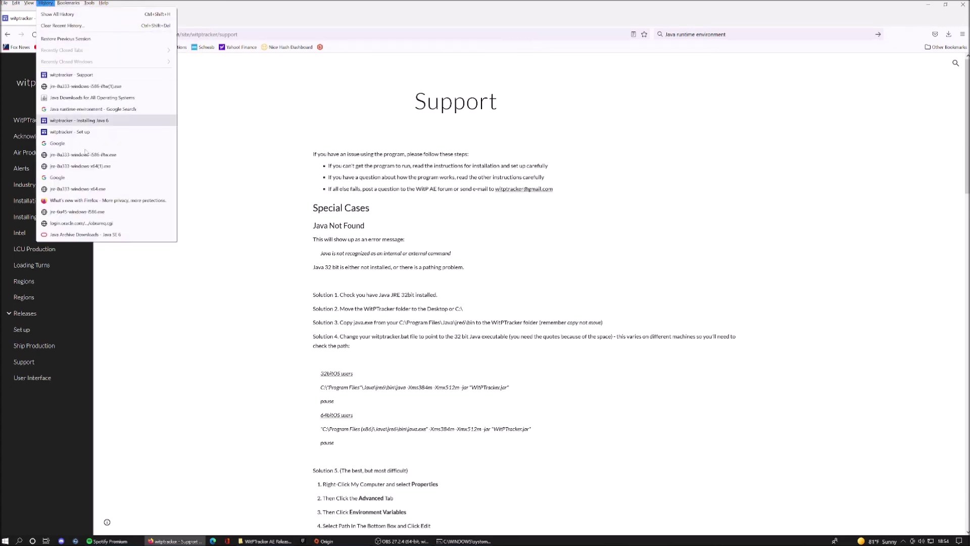
mouse_move(68, 3)
mouse_move(183, 120)
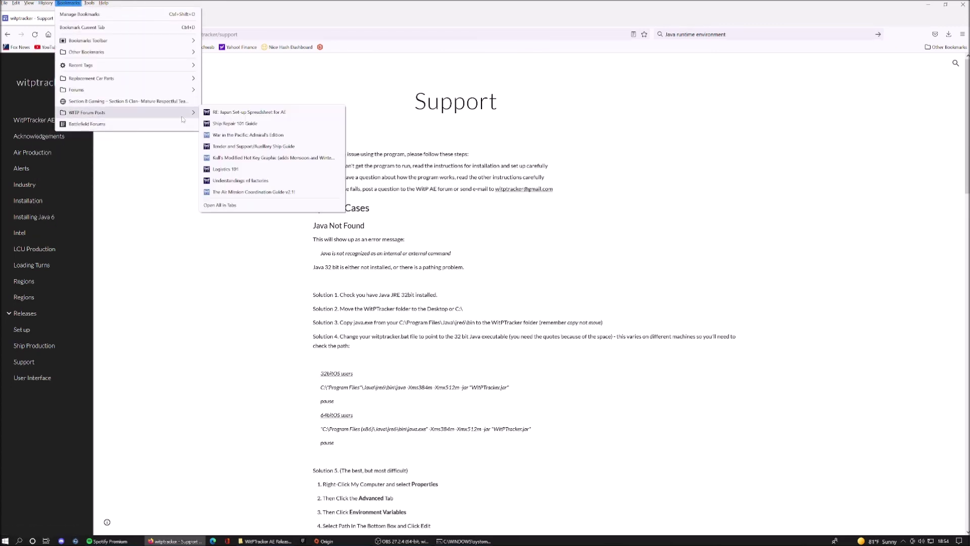
From the bookmarked War in the Pacific forum, open and read the 'WitPTracker AE Release 1.11 Available!' thread
click(241, 137)
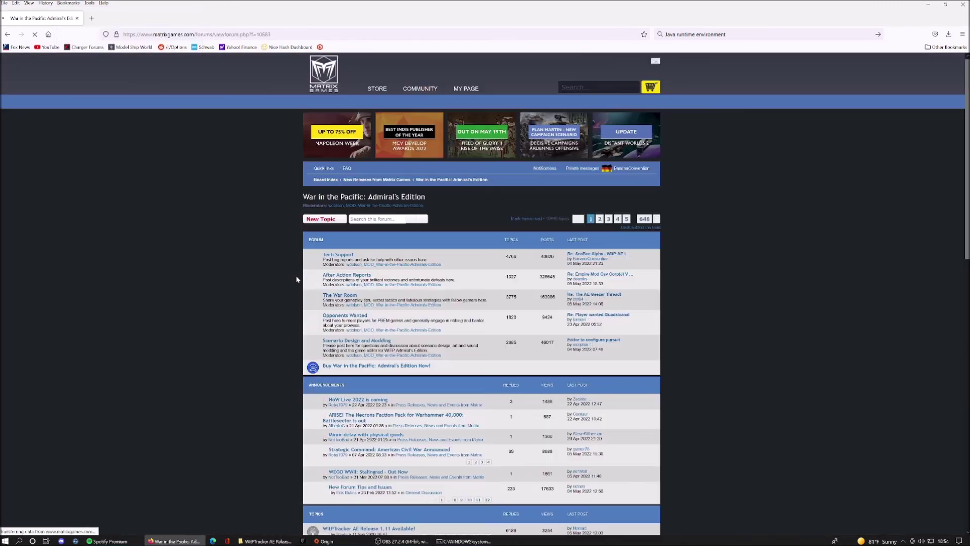
scroll(239, 396, down, 3)
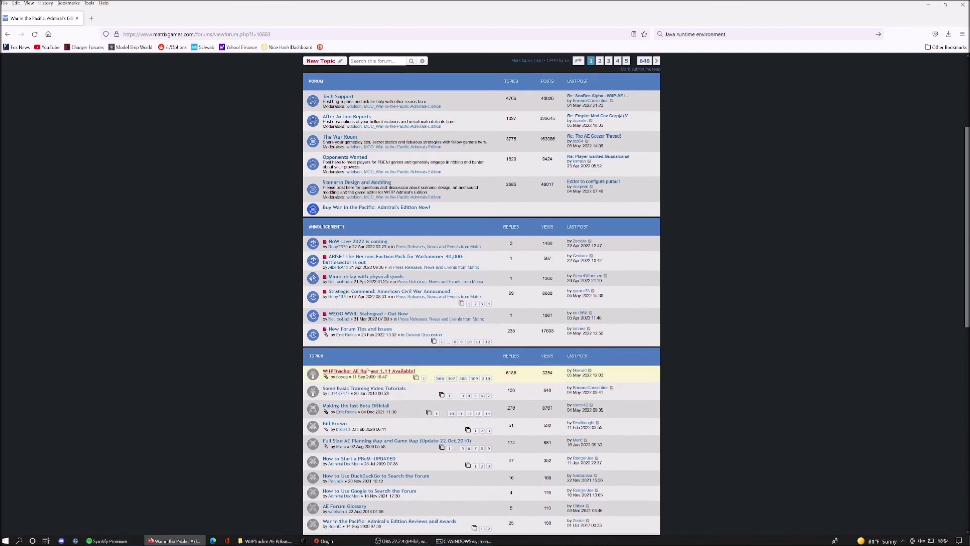
click(367, 372)
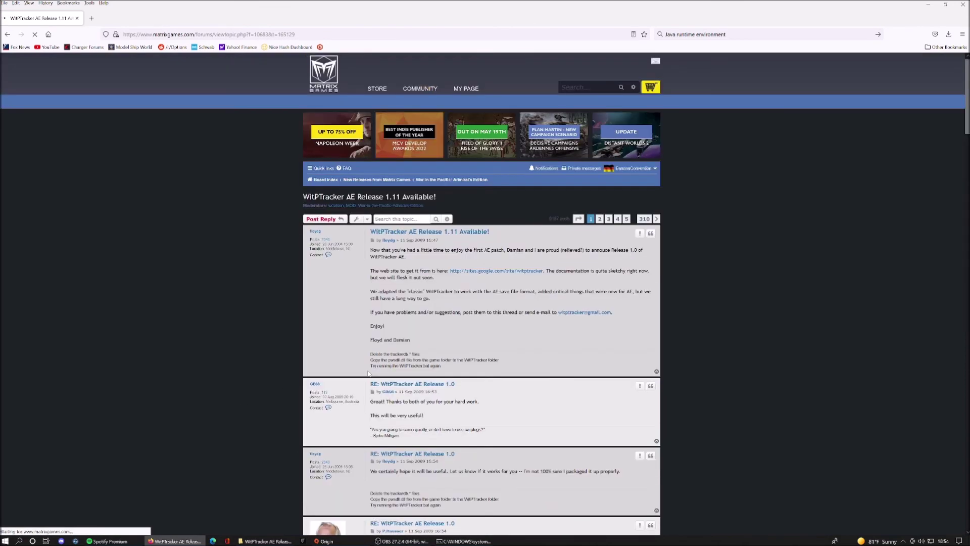
scroll(435, 339, down, 5)
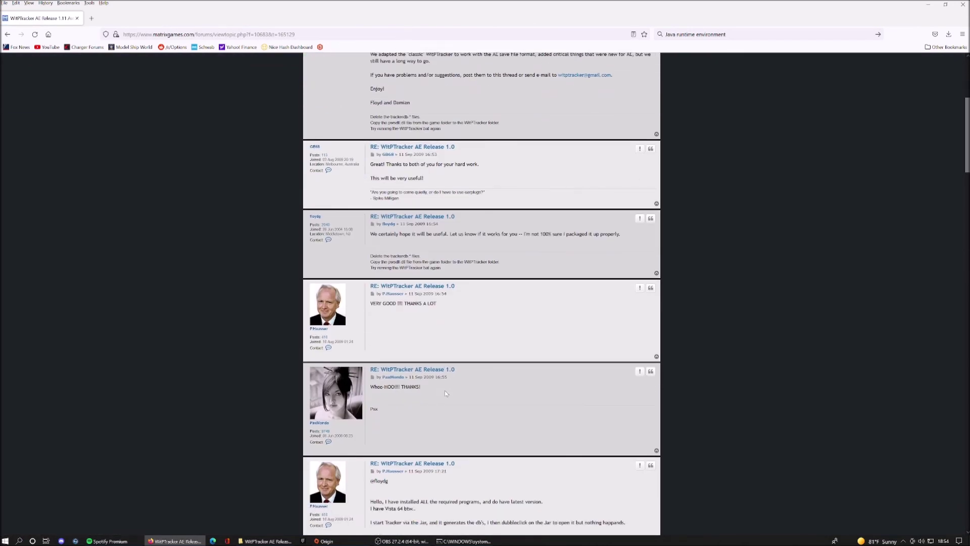
scroll(445, 390, up, 5)
scroll(446, 393, down, 14)
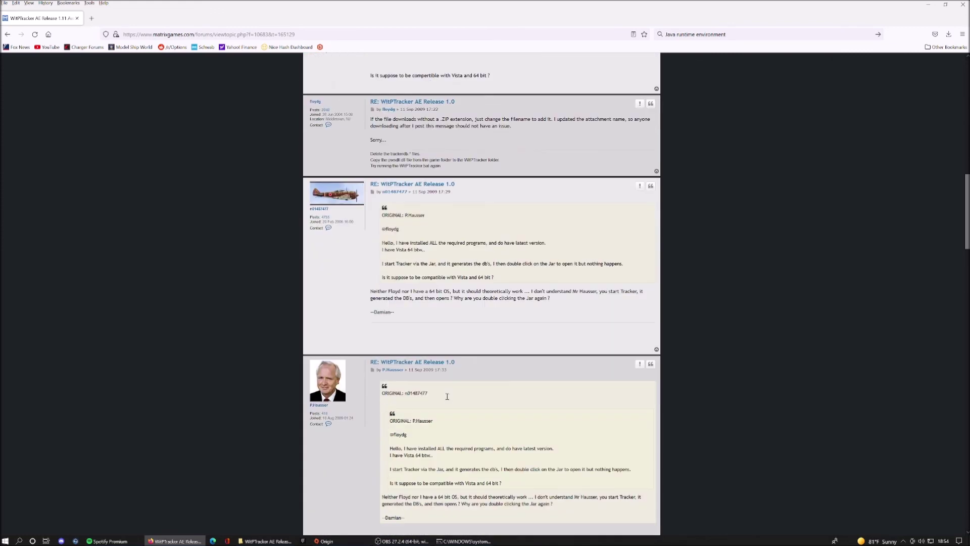
scroll(447, 397, up, 15)
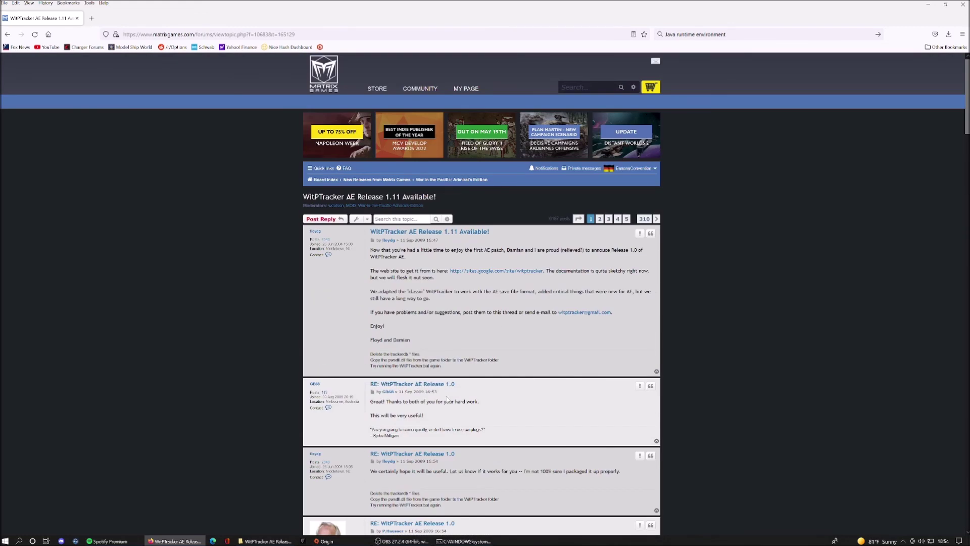
scroll(447, 400, down, 4)
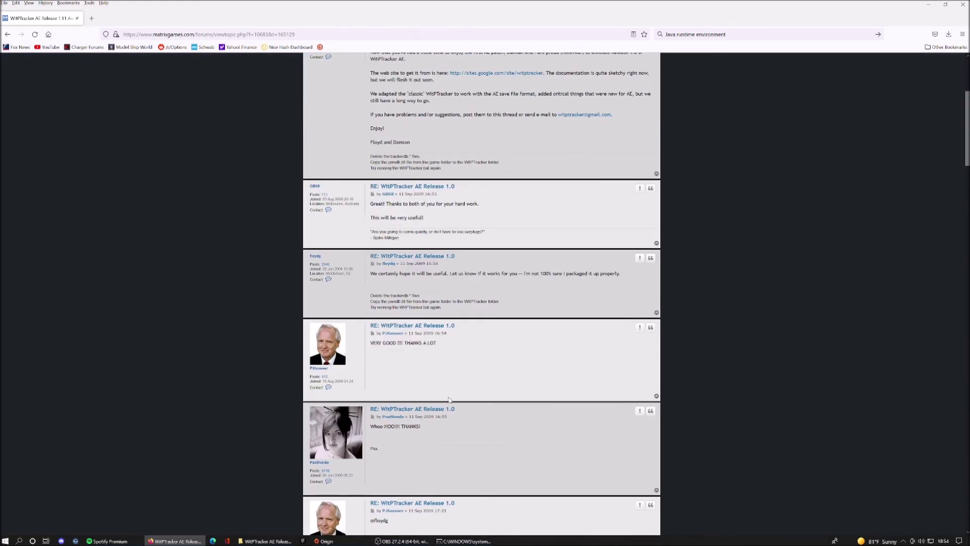
scroll(458, 391, up, 4)
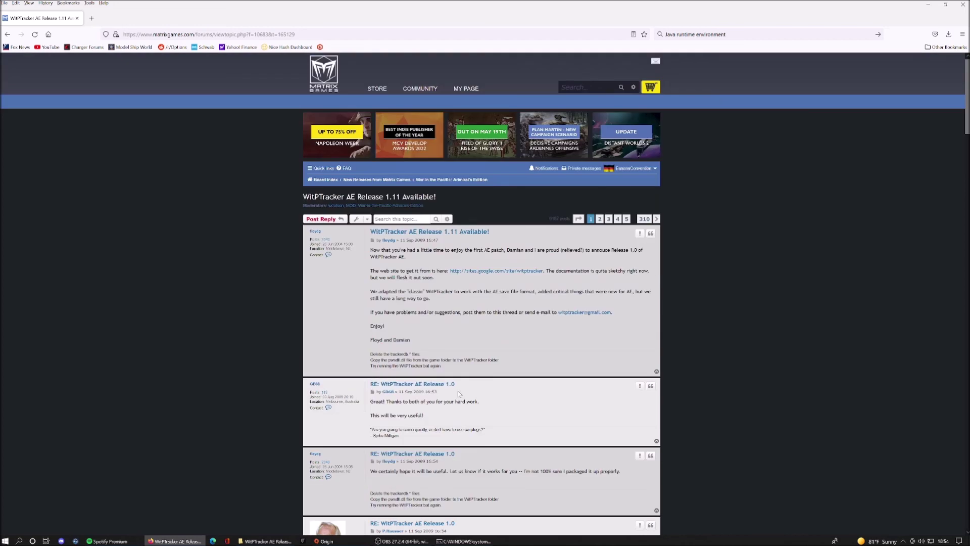